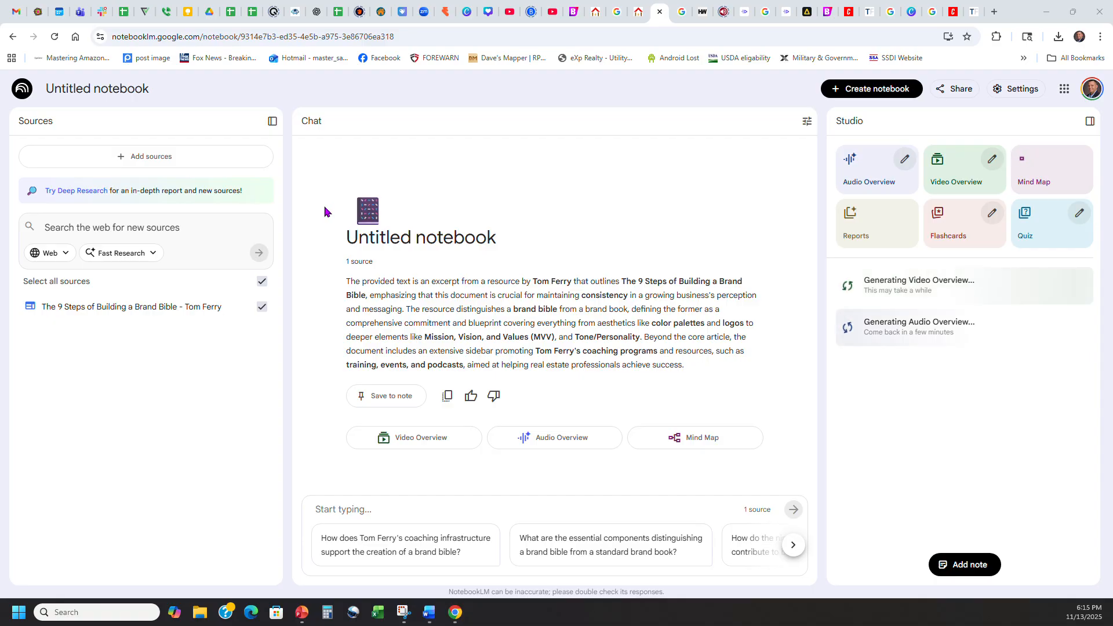
Go to the NotebookLM home page and reopen the most recent notebook, the one with one source.
click(22, 96)
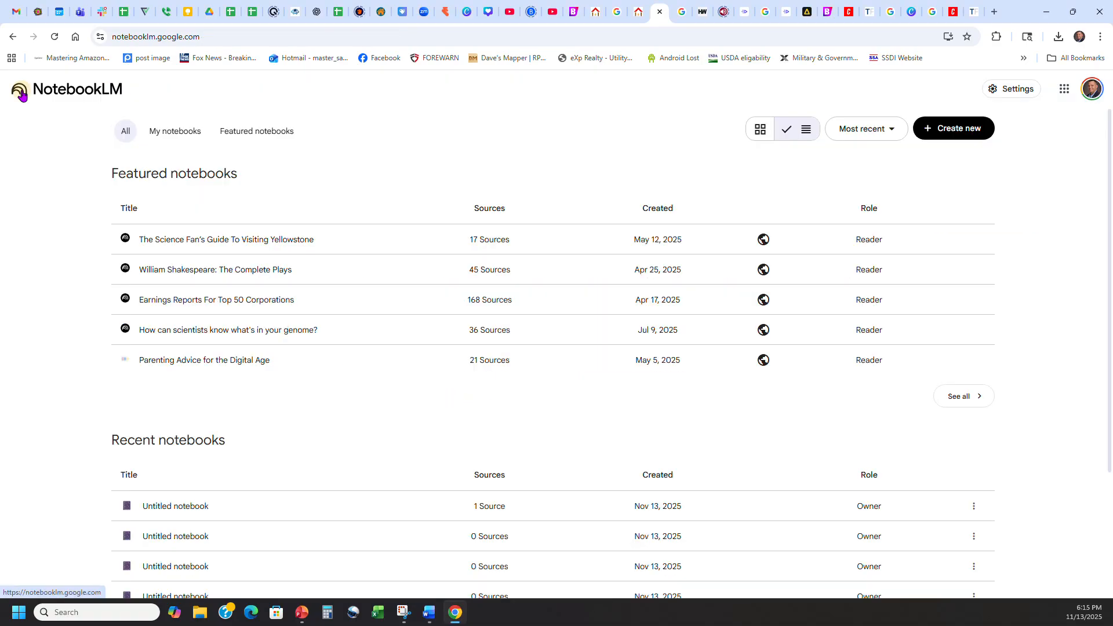
scroll(353, 414, down, 3)
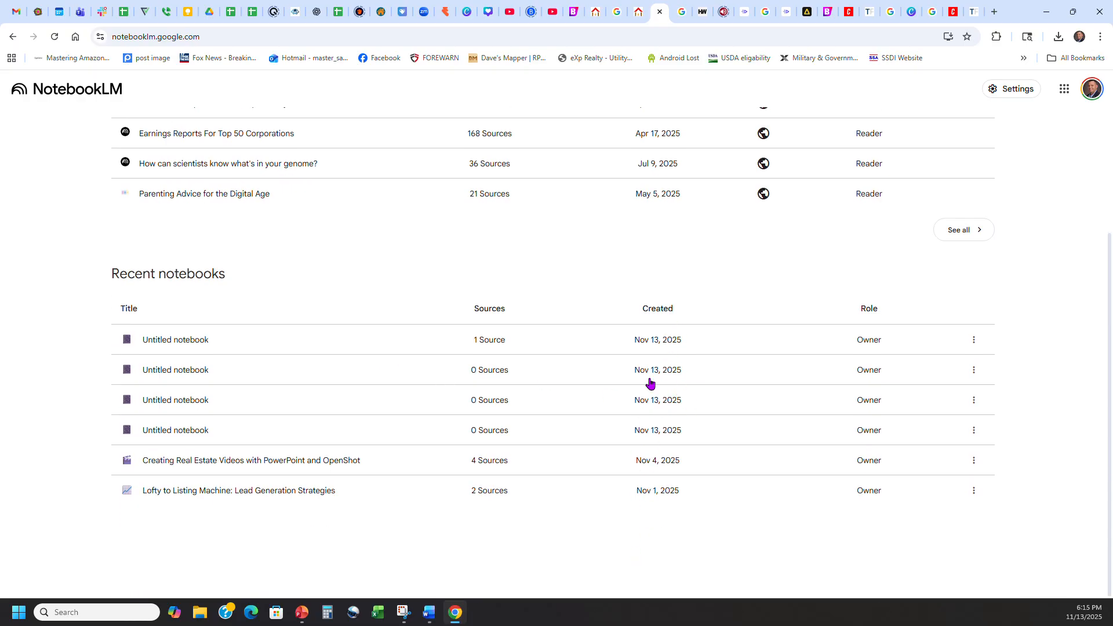
click(592, 342)
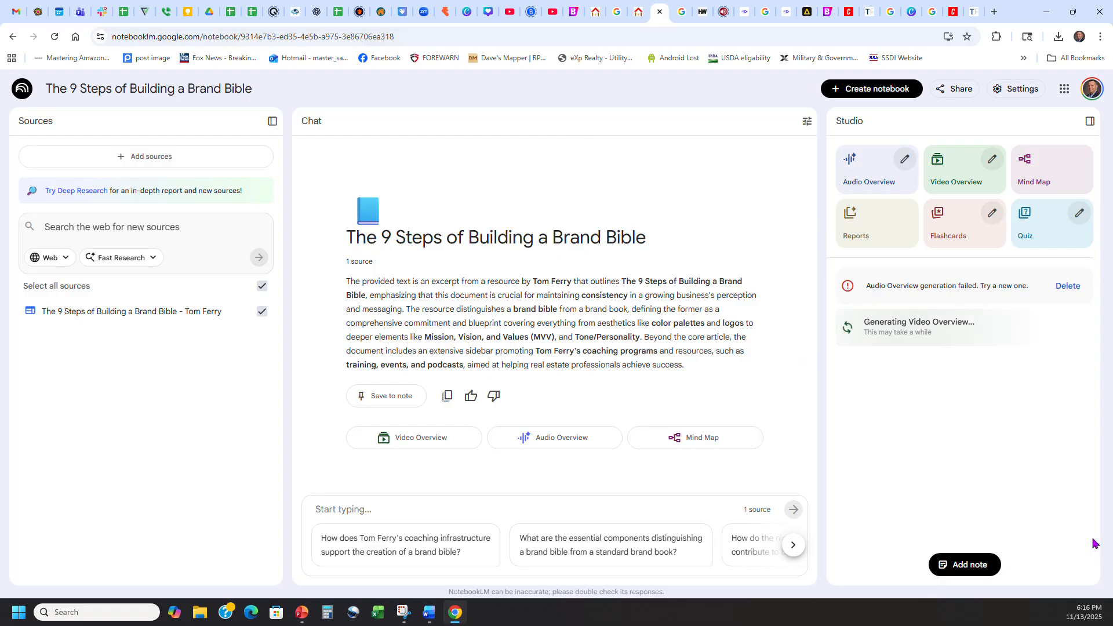
Start generating a new Audio Overview and delete the failed one from the Studio list.
click(861, 165)
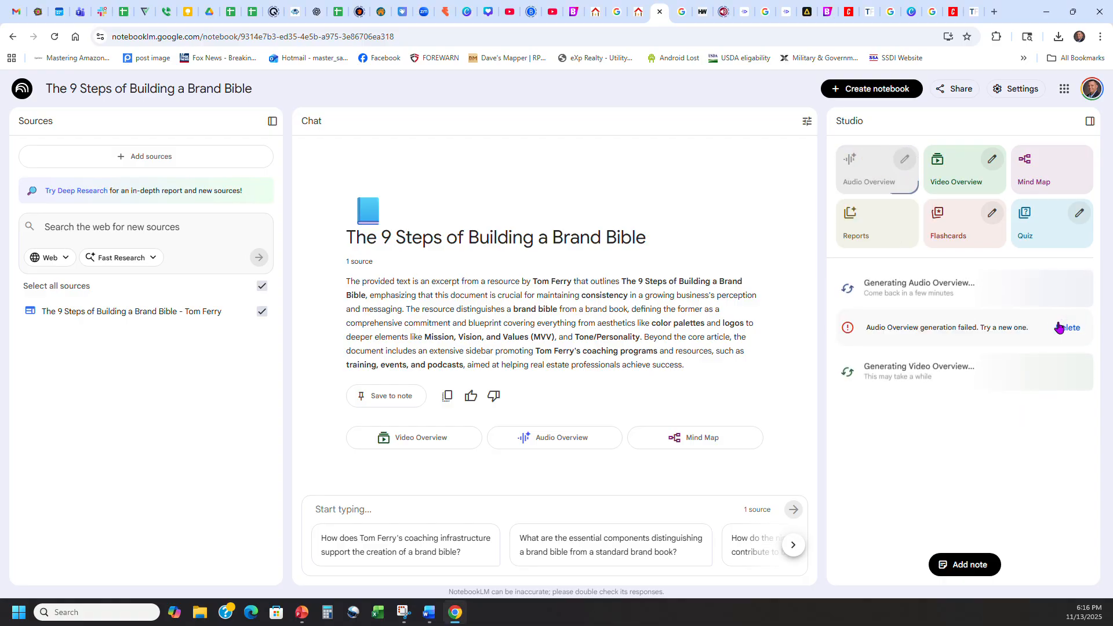
click(1067, 327)
click(595, 350)
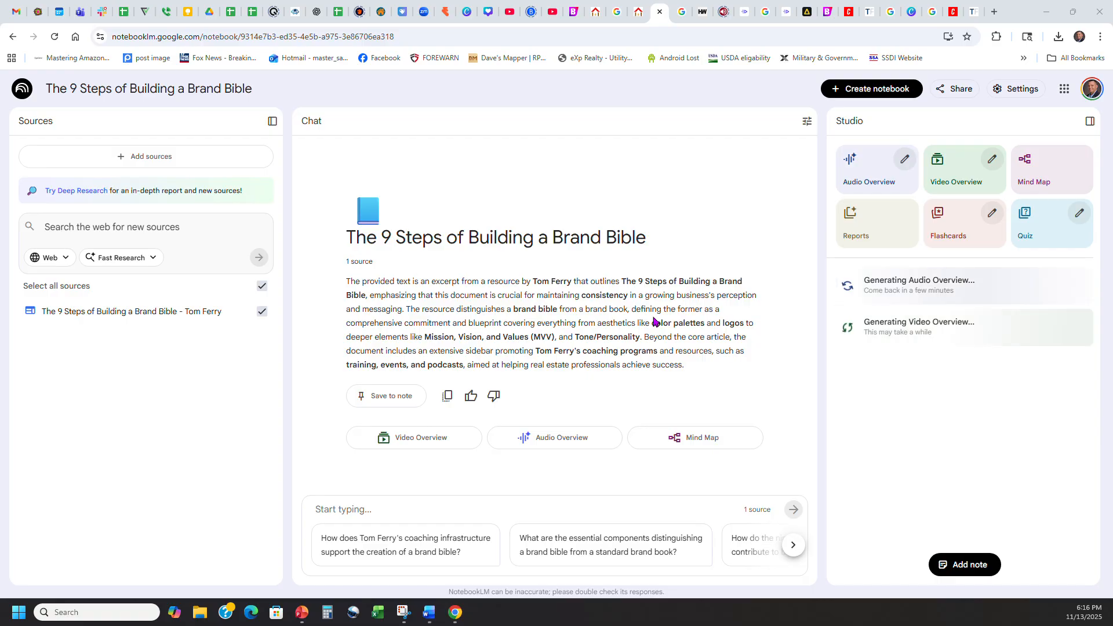
Check the options for adding sources, and run a Fast Research web search for "top real estate blogs".
click(141, 156)
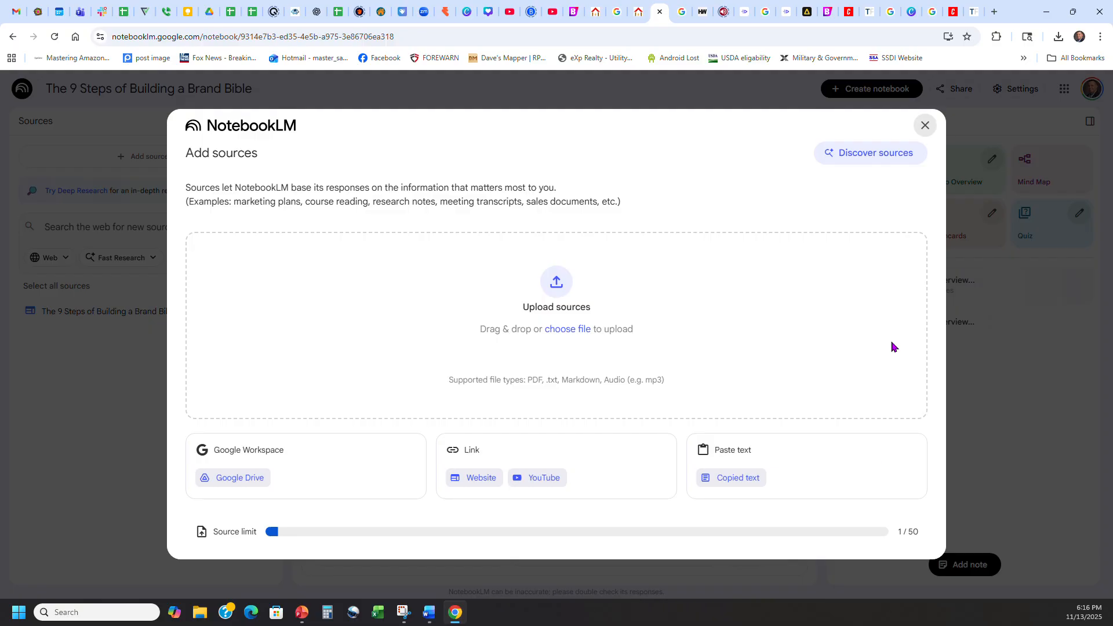
key(Escape)
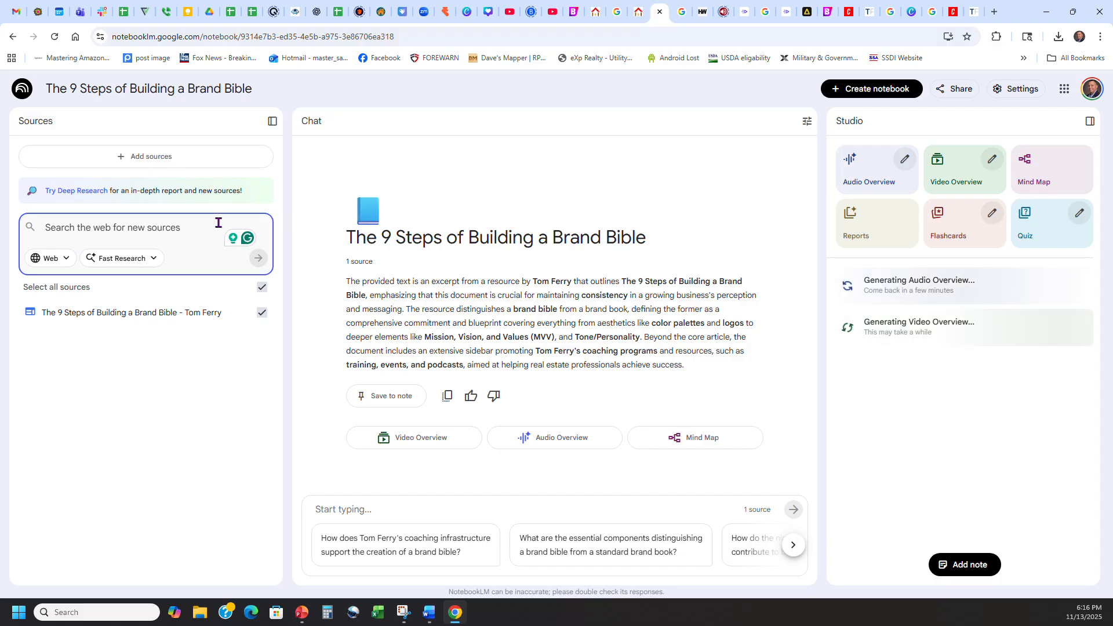
click(50, 258)
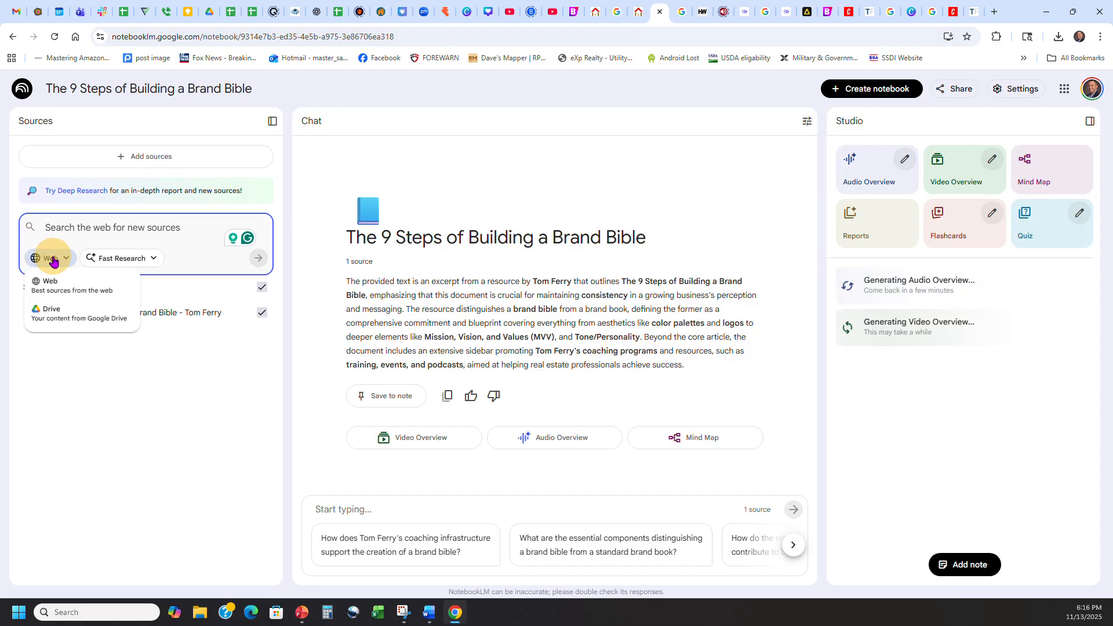
click(122, 227)
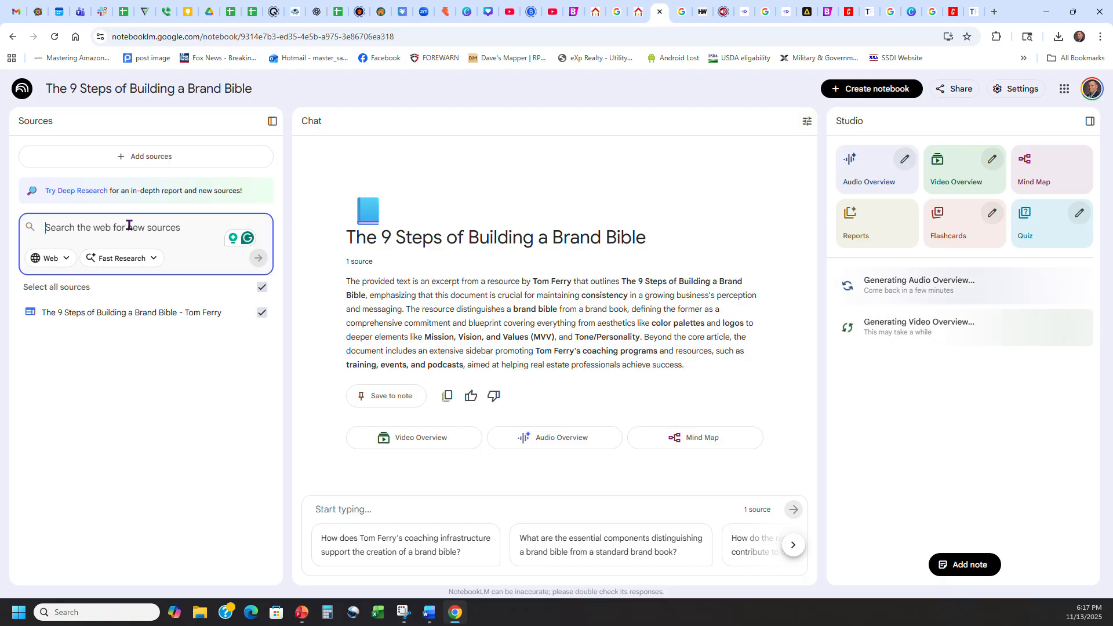
text(top r)
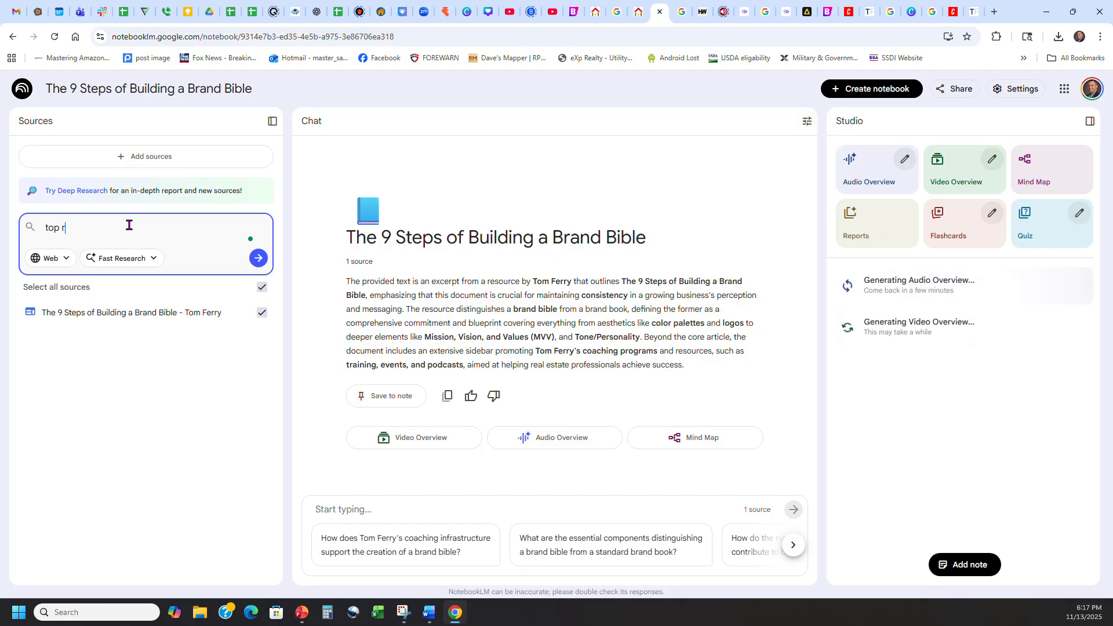
text(eal estate bl)
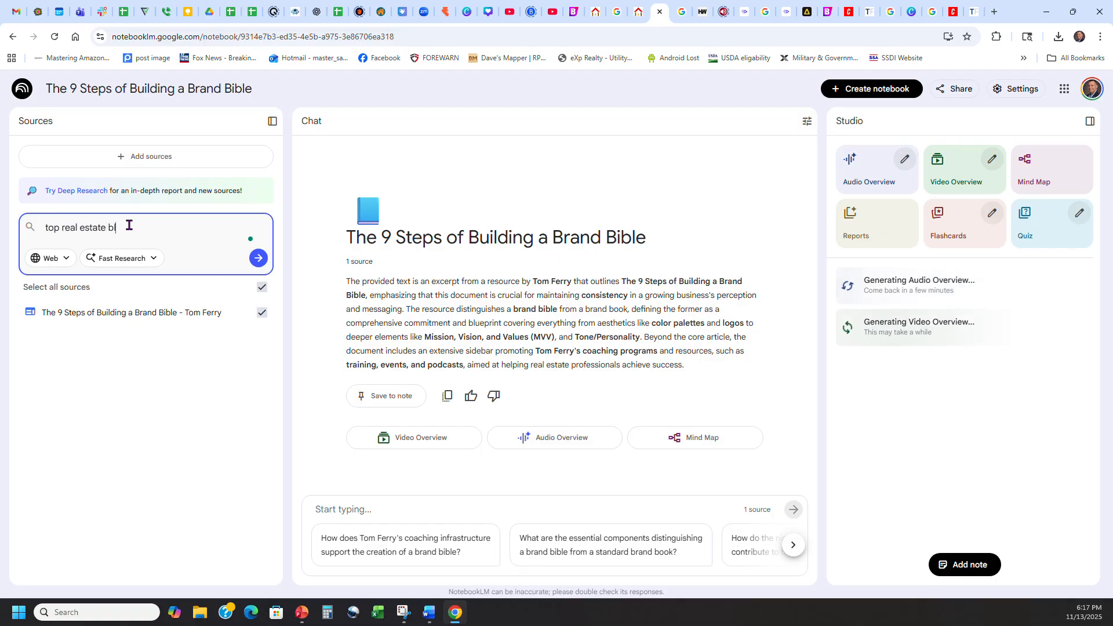
text(ogs)
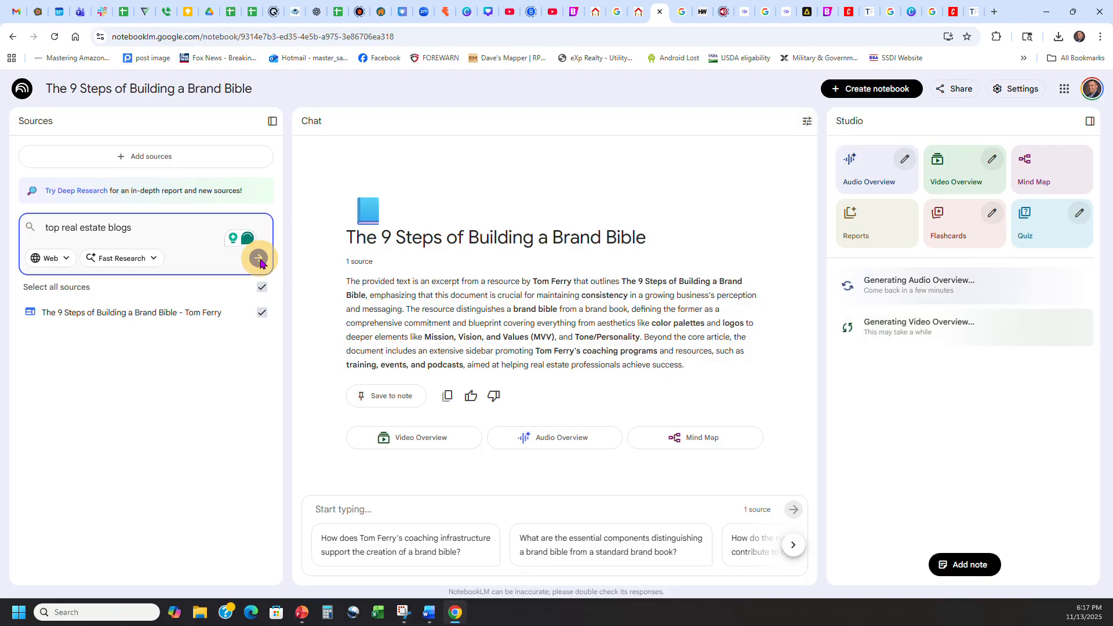
click(258, 258)
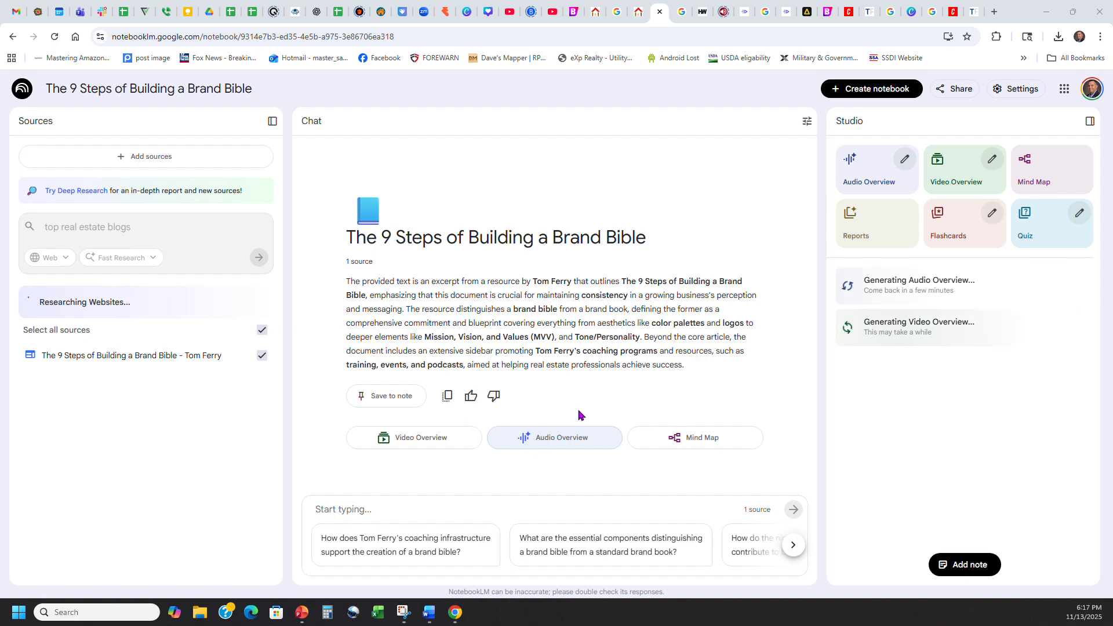
Switch to YouTube Studio and look through the videos of The Unshakeable Agent Podcast and the channel's full video list.
click(518, 8)
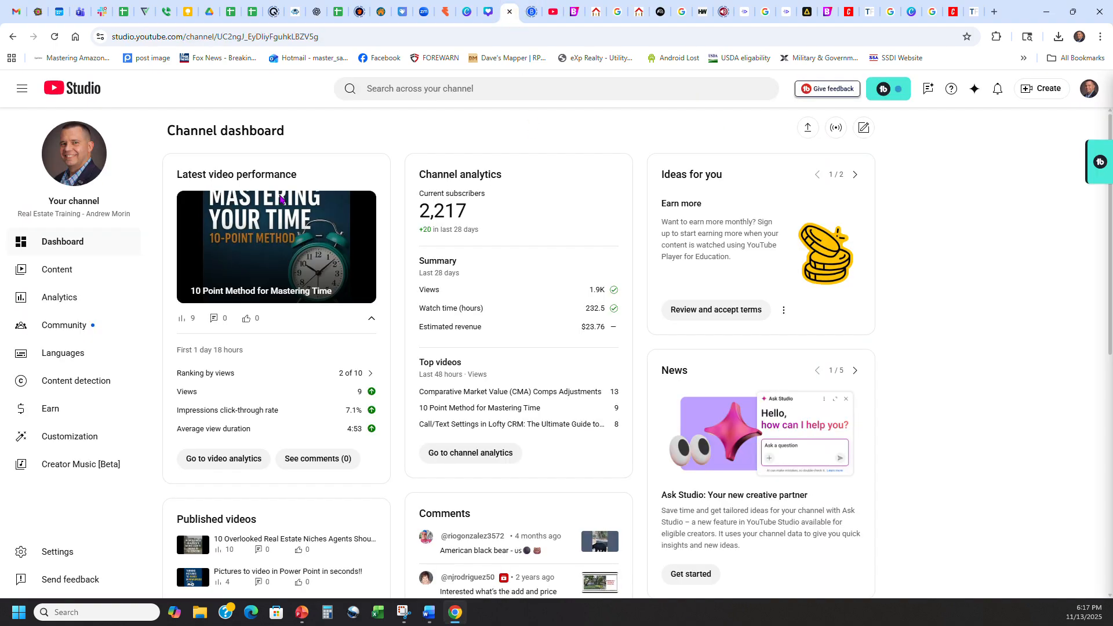
click(77, 271)
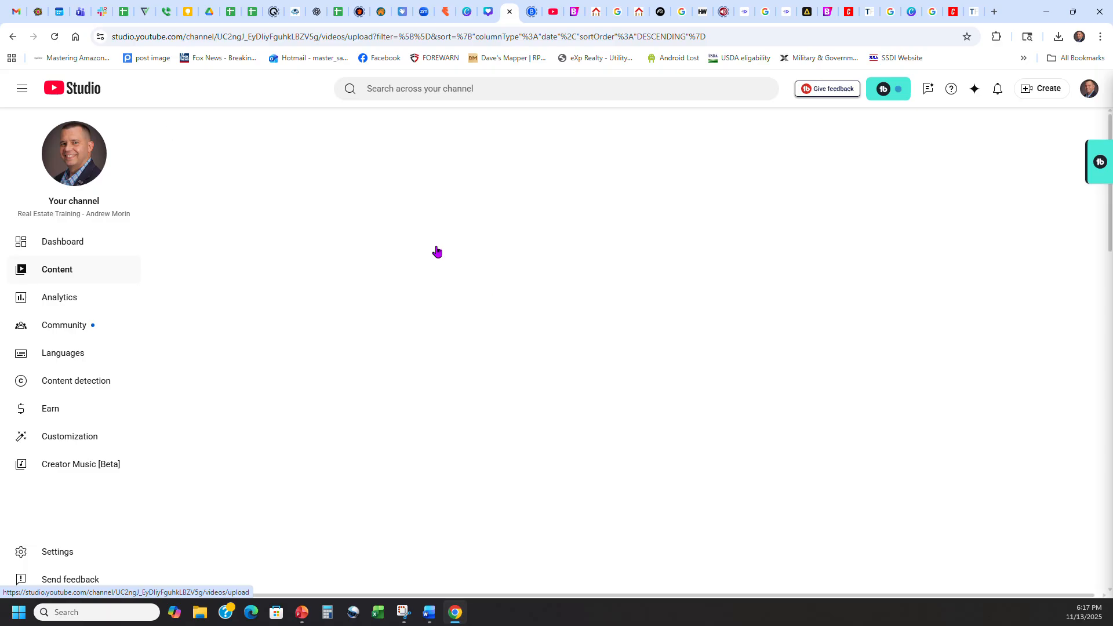
click(521, 165)
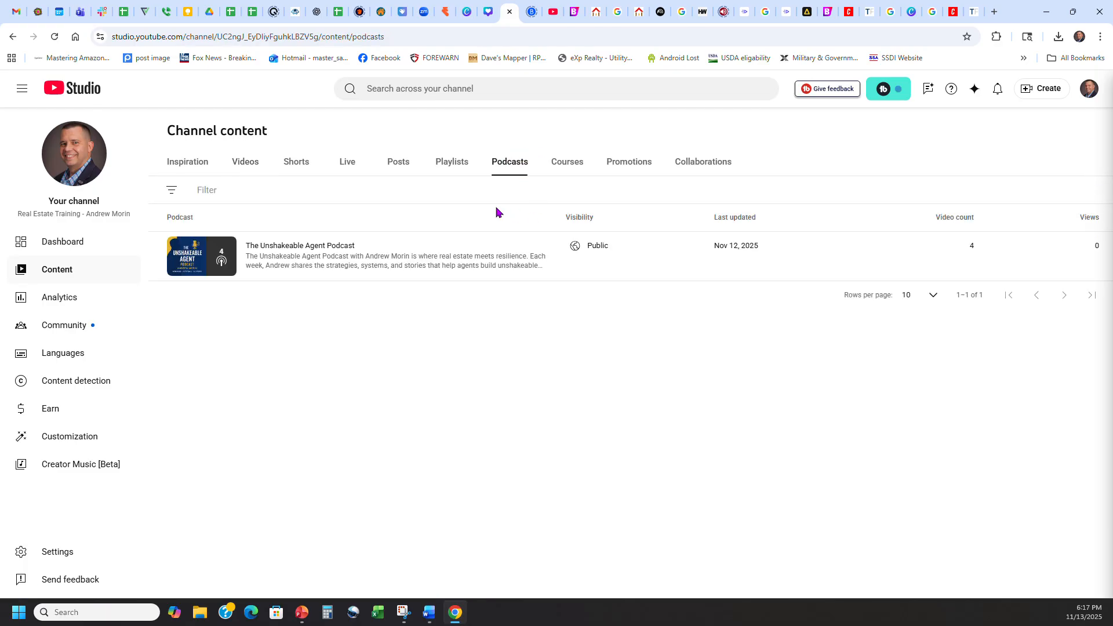
mouse_move(342, 255)
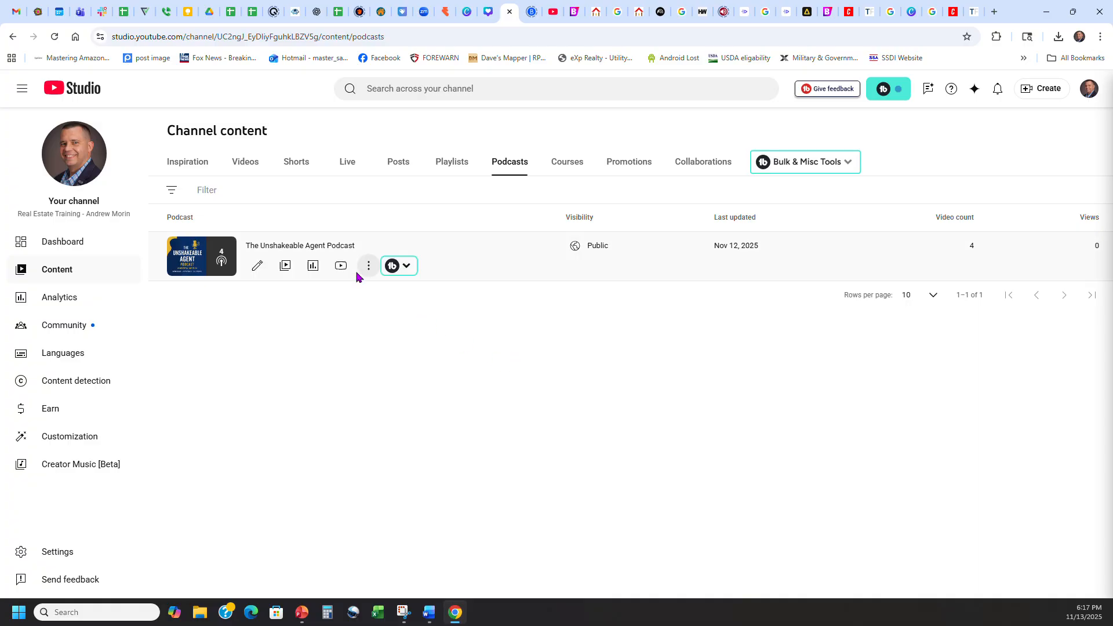
click(316, 247)
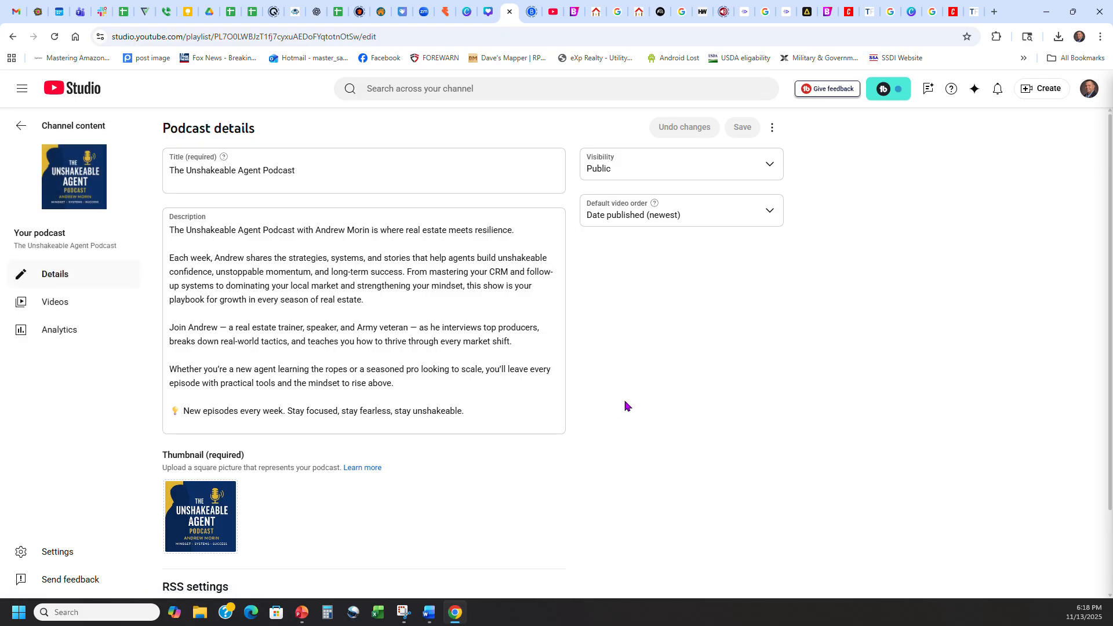
click(53, 302)
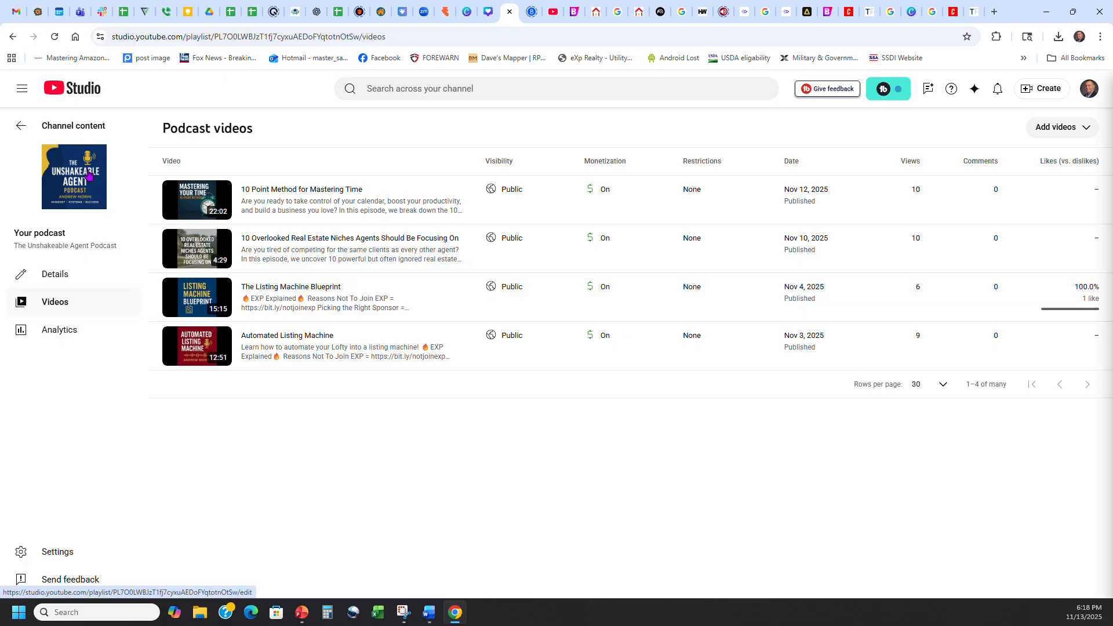
click(16, 126)
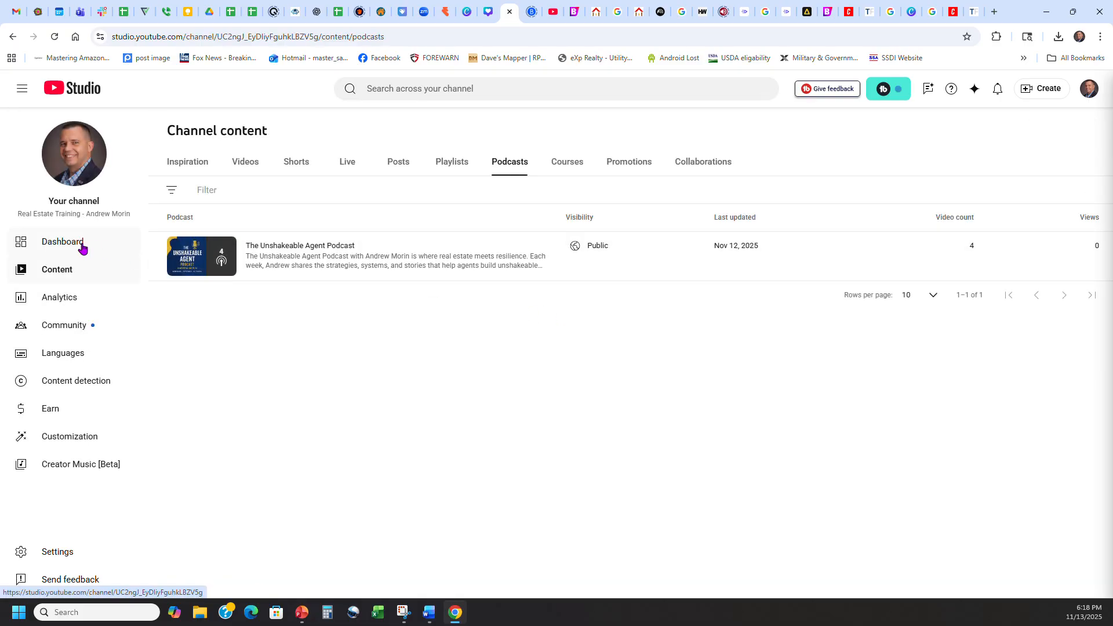
click(248, 163)
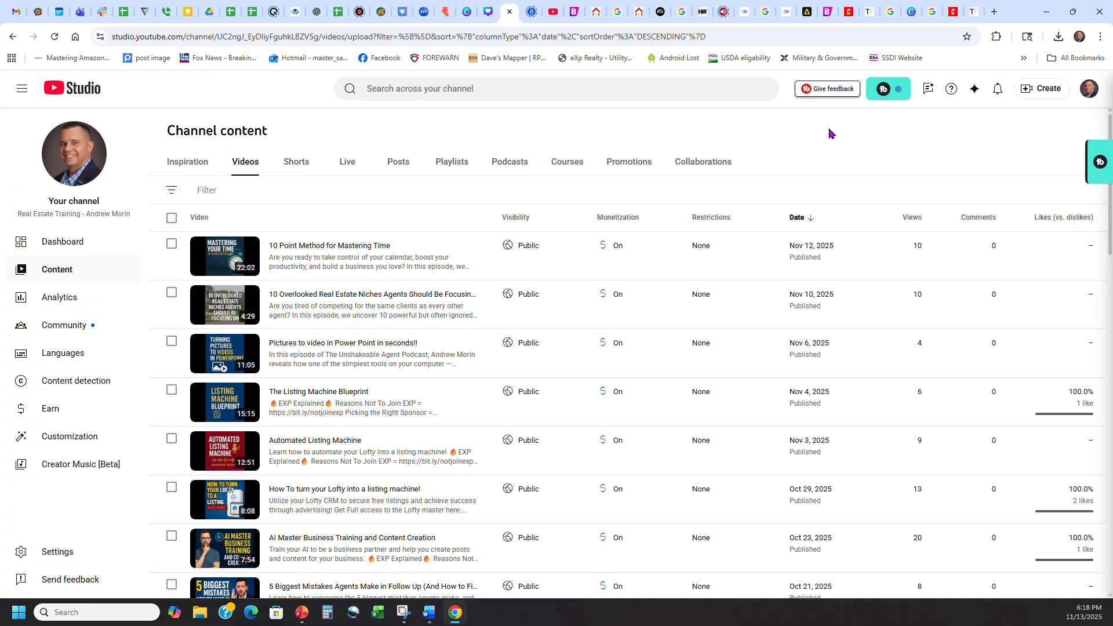
Return to the brand bible notebook in NotebookLM and check the progress of the website research.
click(663, 10)
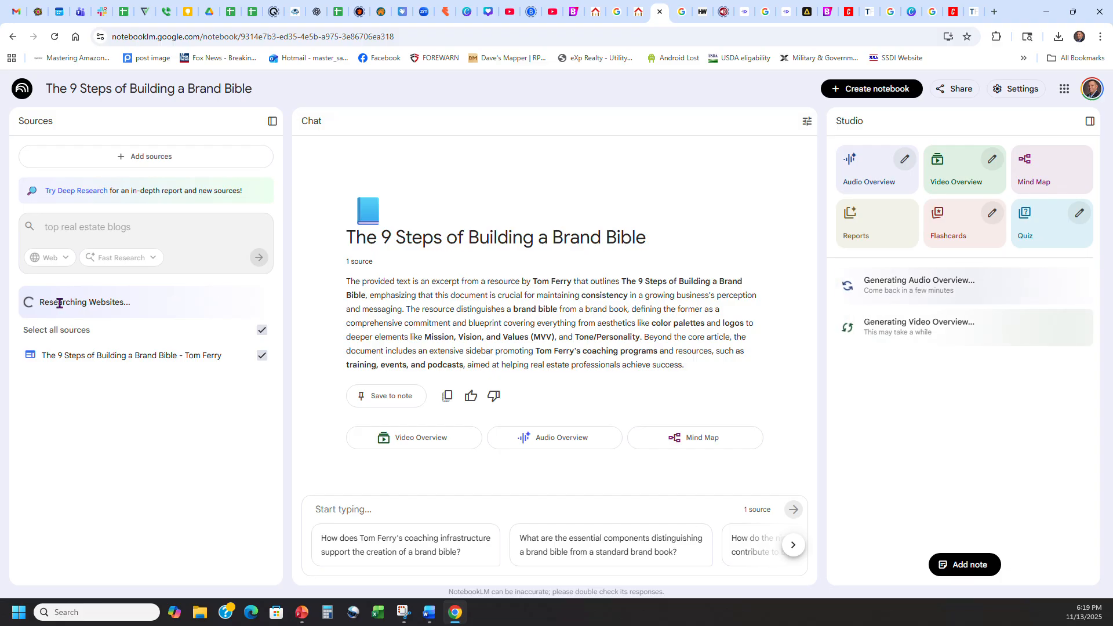
drag(39, 301, 144, 304)
click(154, 448)
Show the notebooks on the home page as a grid and open the featured notebook "Parenting Advice for the Digital Age".
click(21, 89)
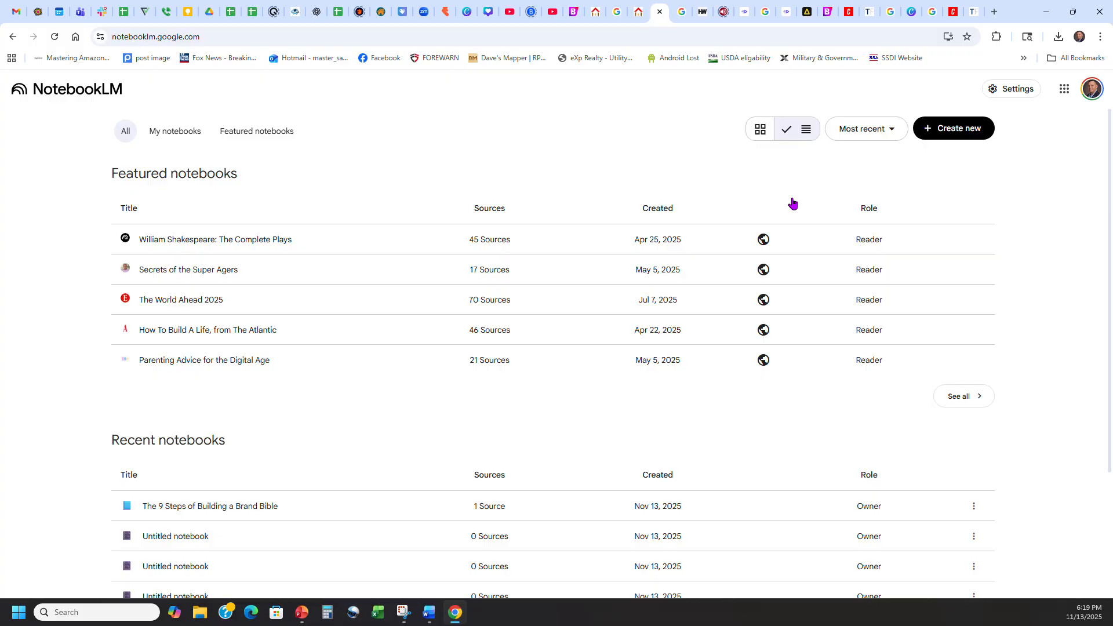
click(755, 133)
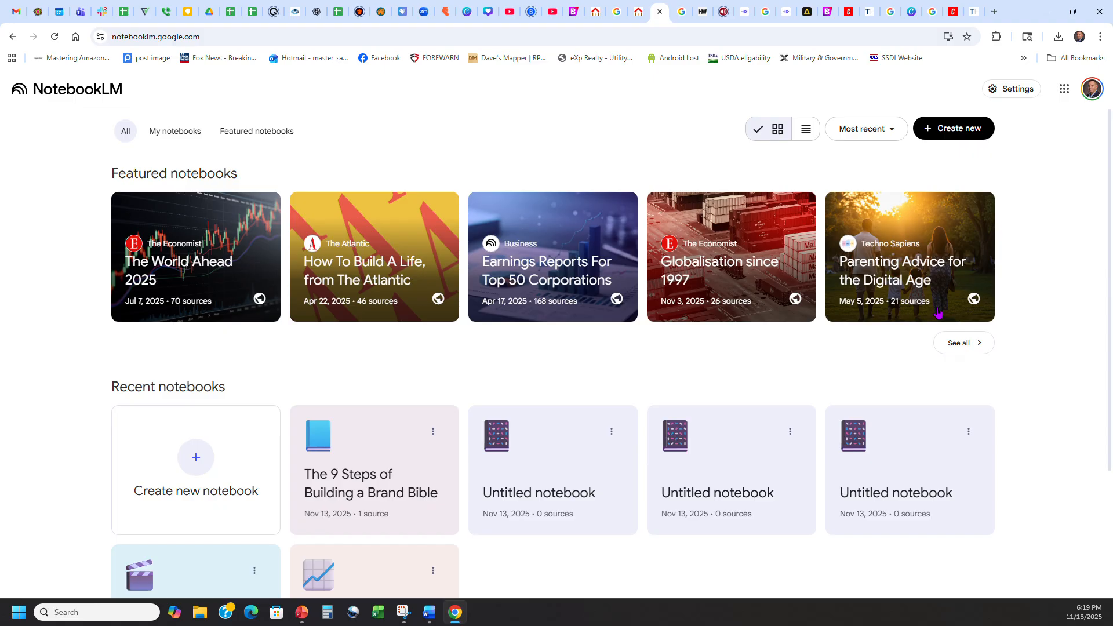
click(896, 260)
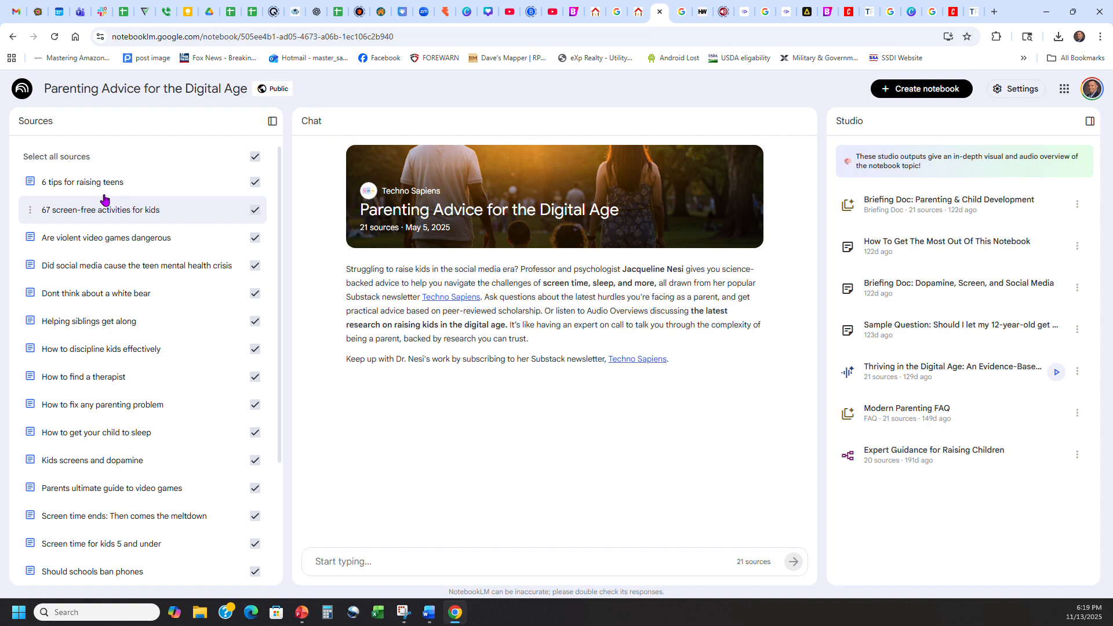
Look through the featured notebook's source list, and briefly play and pause its audio overview, "Thriving in the Digital Age".
scroll(69, 207, down, 3)
scroll(101, 241, up, 2)
scroll(101, 241, up, 1)
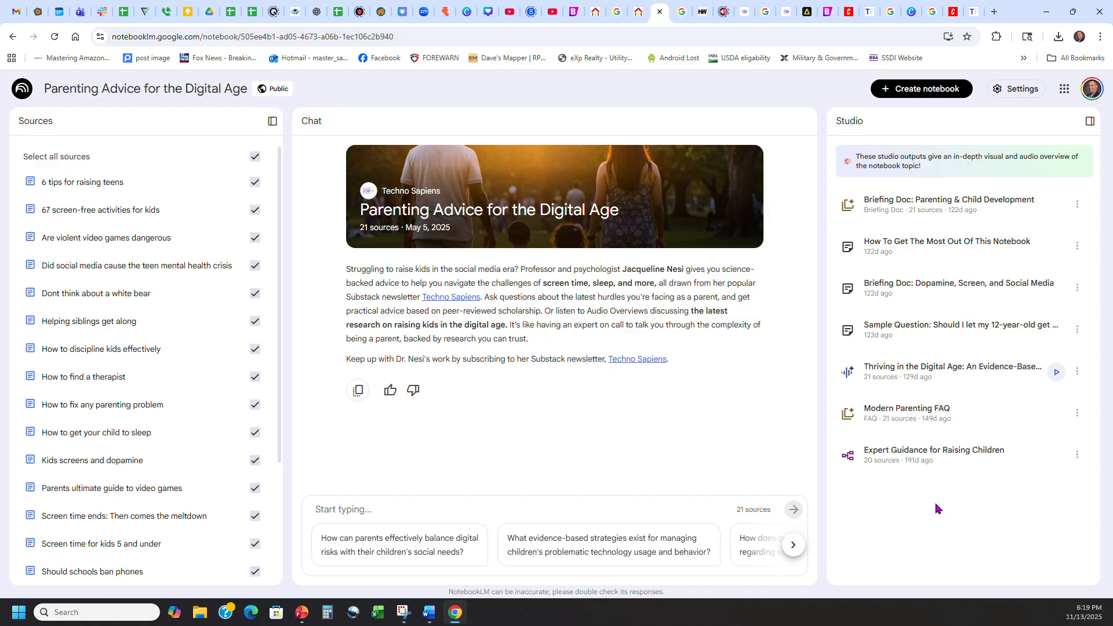
click(963, 379)
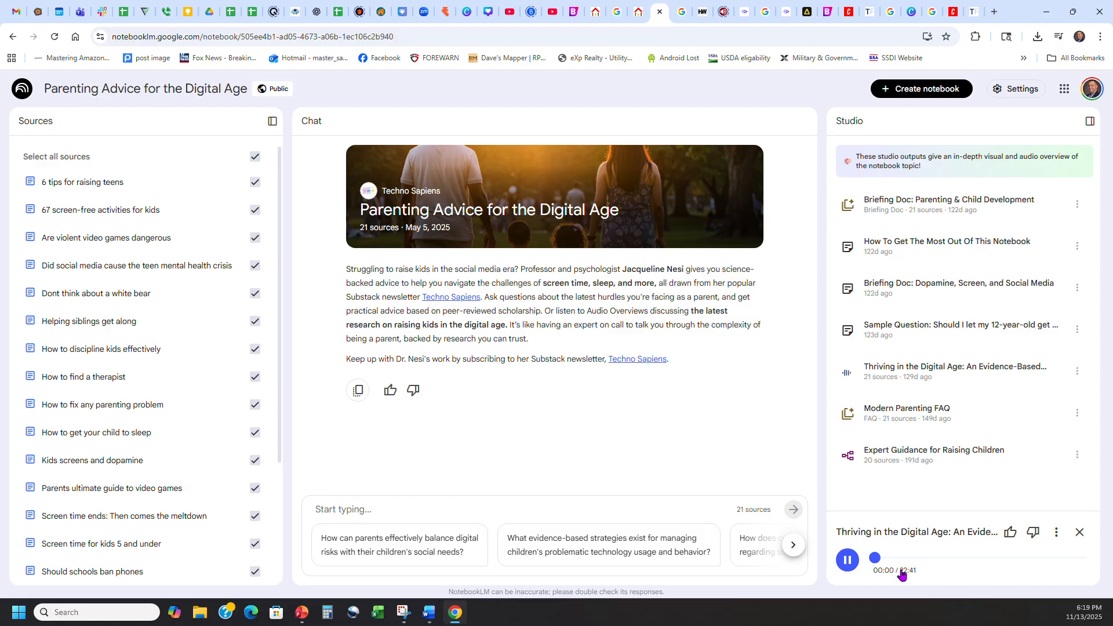
click(848, 561)
Reopen "The 9 Steps of Building a Brand Bible" notebook and import the sources found by Fast Research.
click(22, 90)
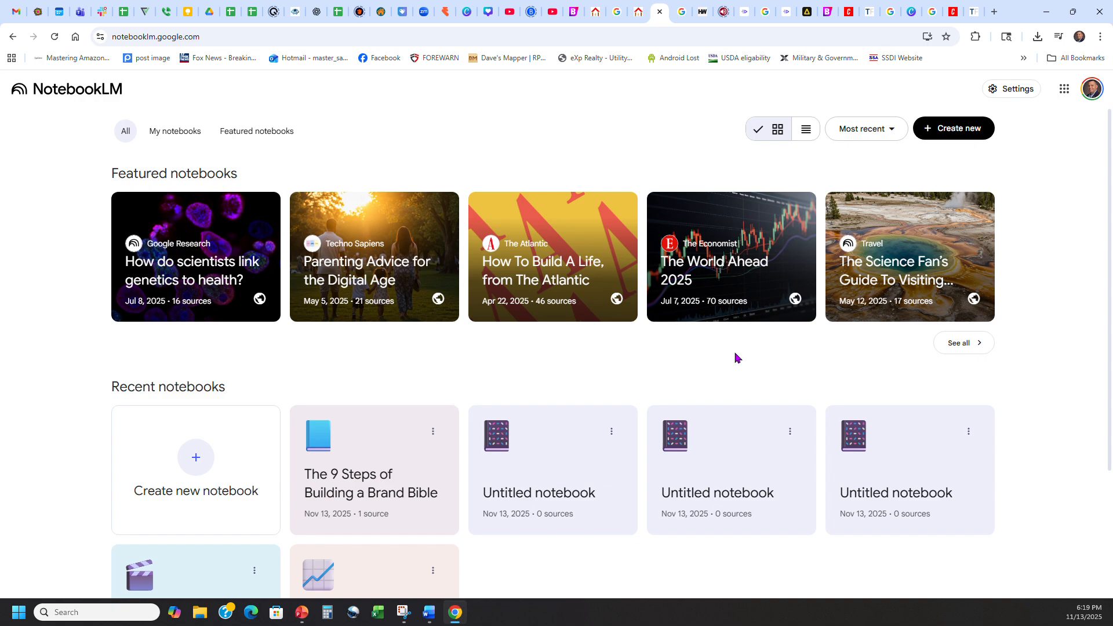
click(360, 469)
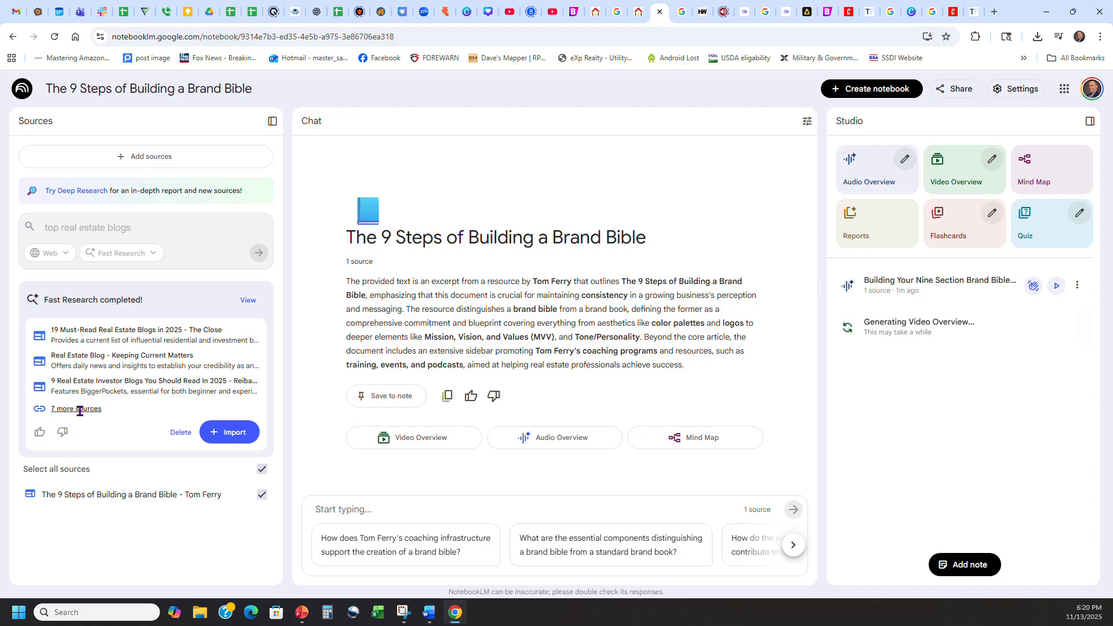
click(220, 433)
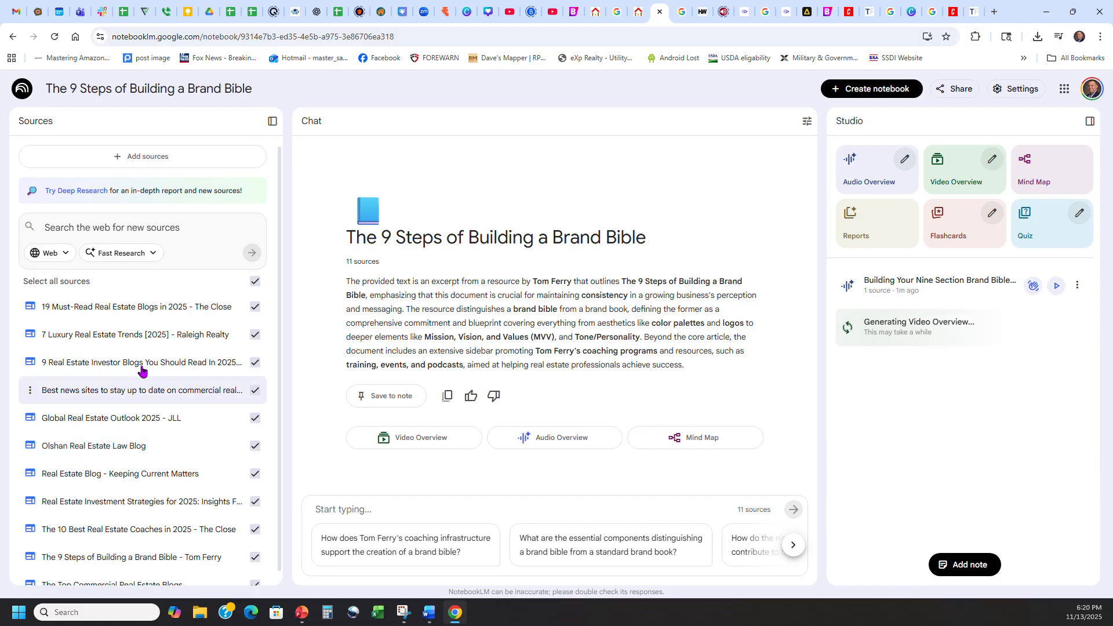
scroll(137, 347, down, 1)
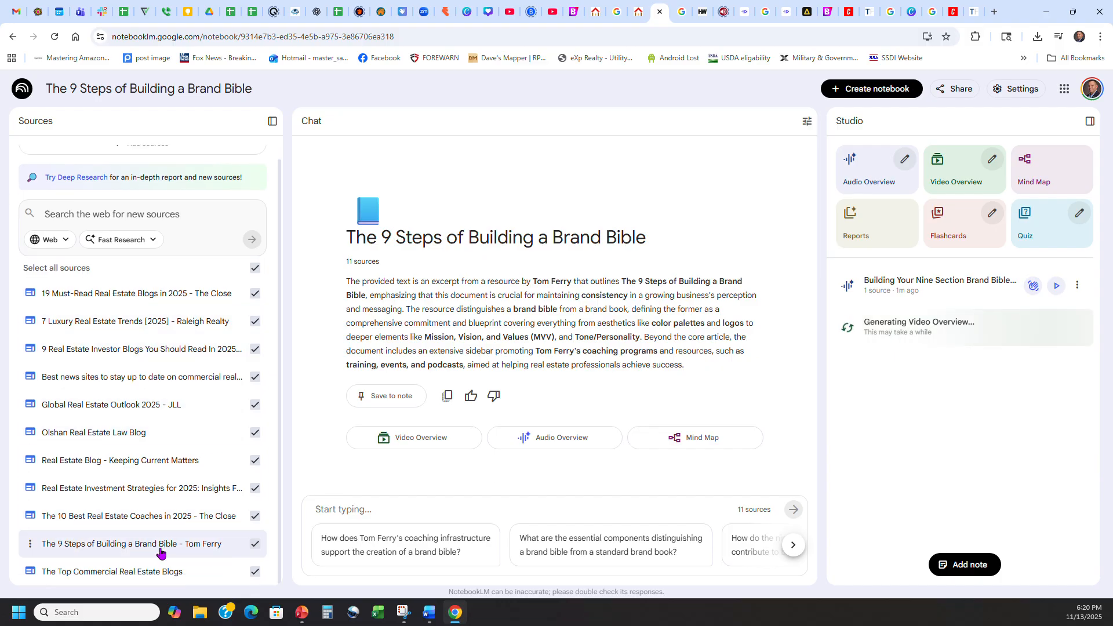
scroll(160, 550, up, 1)
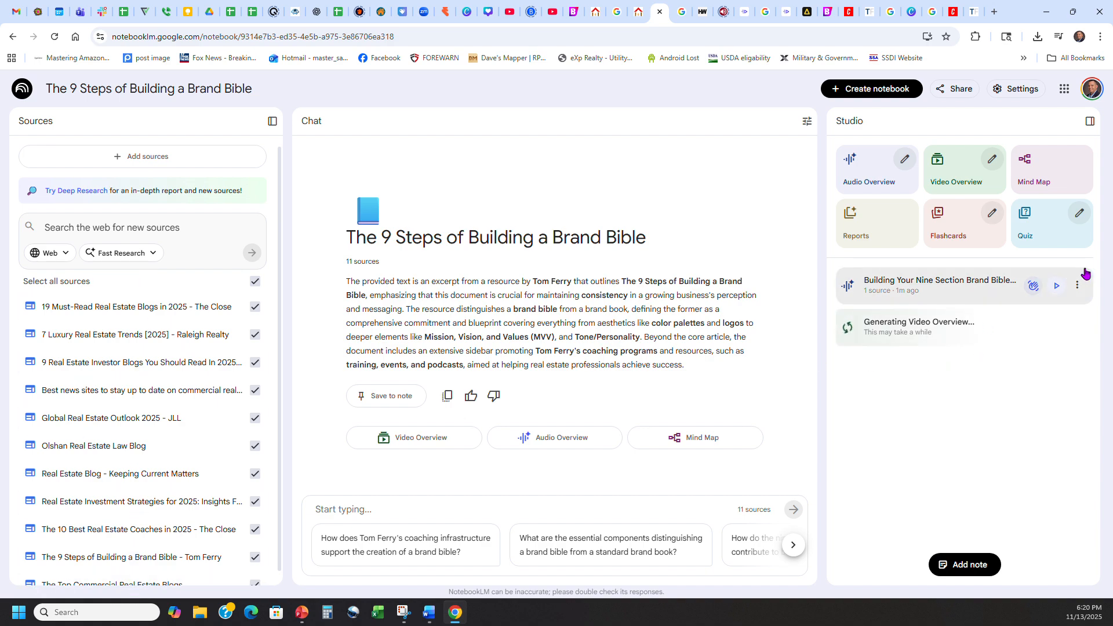
Download the finished Audio Overview as Building_Your_Nine_Section_Brand_Bible_Blueprint.m4a into the Podcast Lm folder.
click(1077, 285)
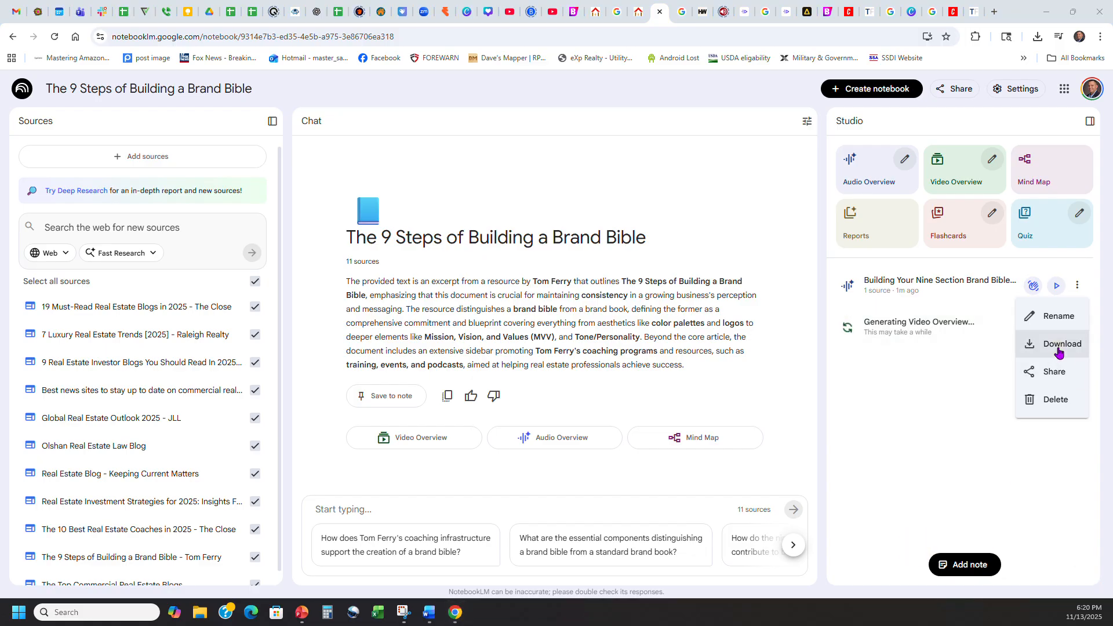
click(1035, 344)
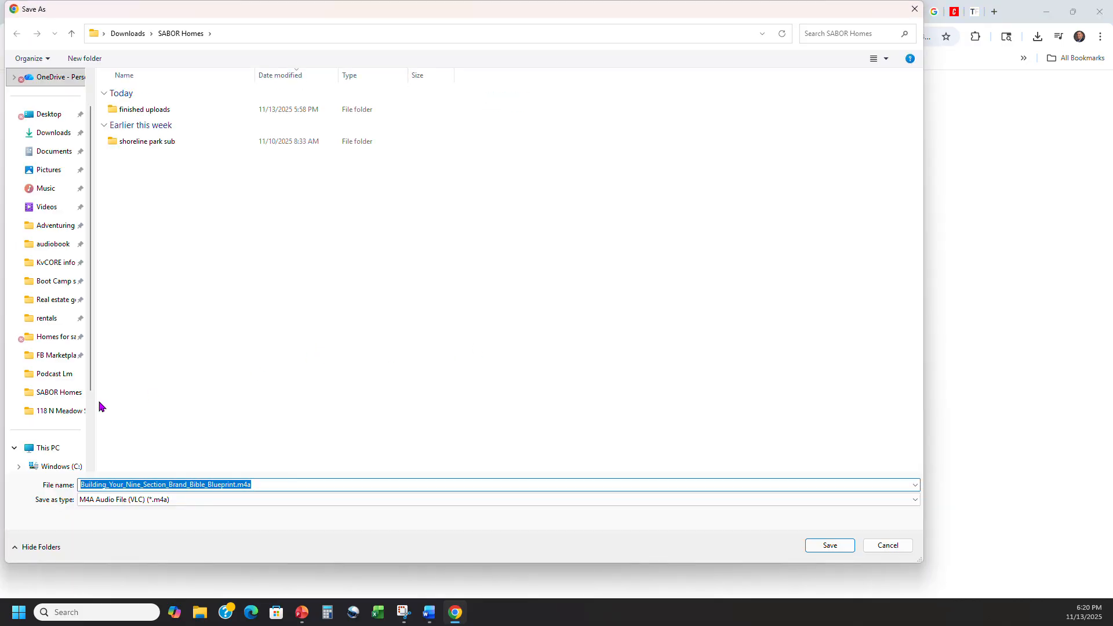
click(35, 374)
click(830, 545)
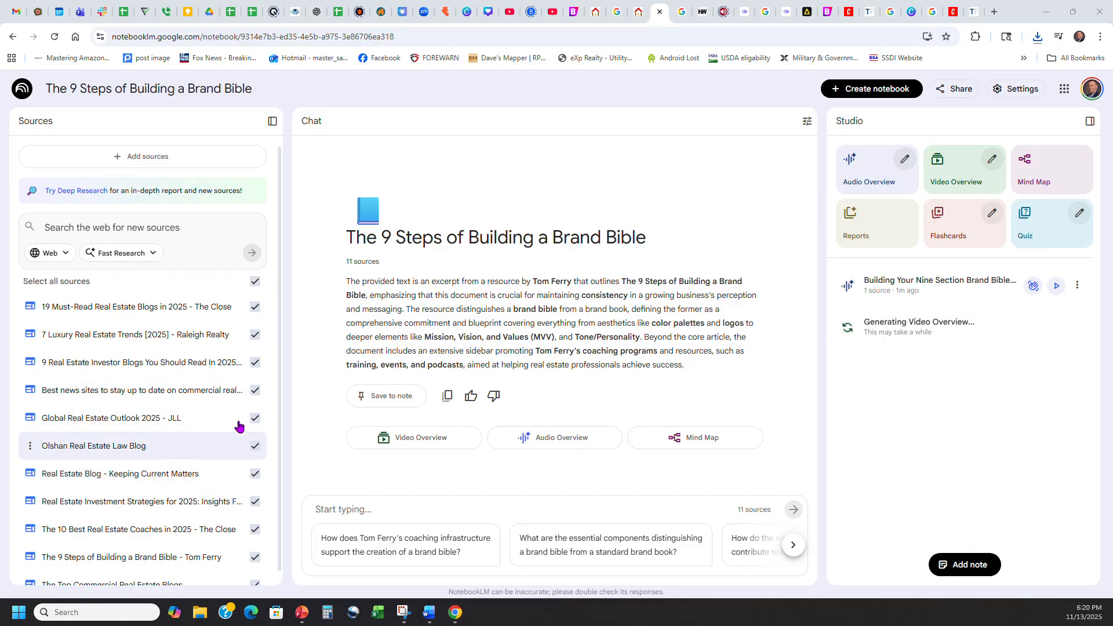
Generate a new Audio Overview from all selected sources in the brand bible notebook and look over the source list.
click(868, 174)
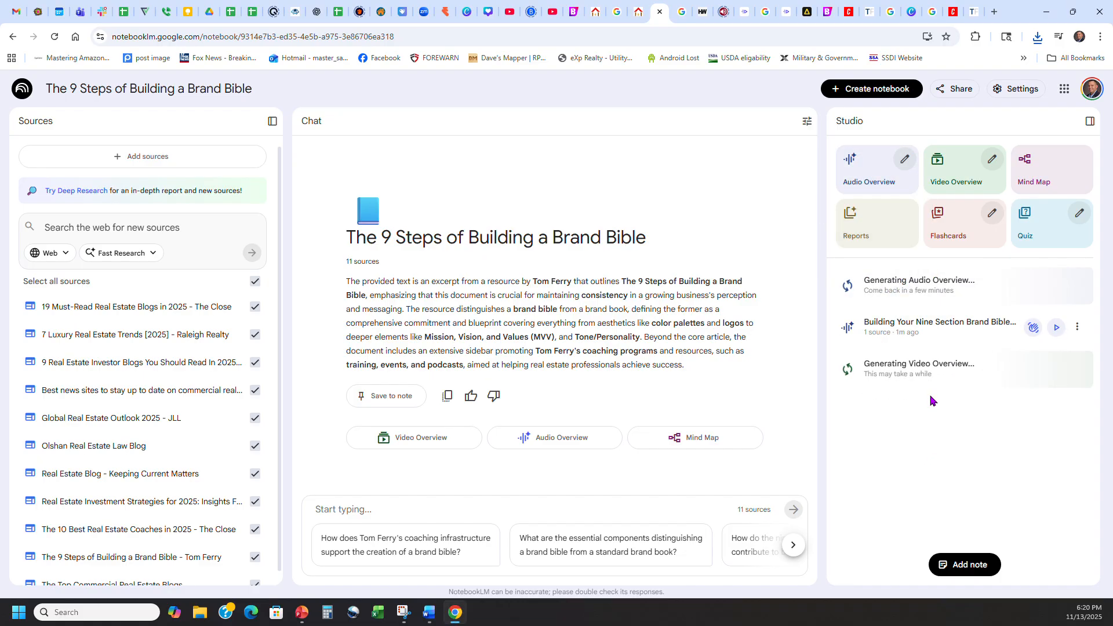
drag(279, 207, 269, 323)
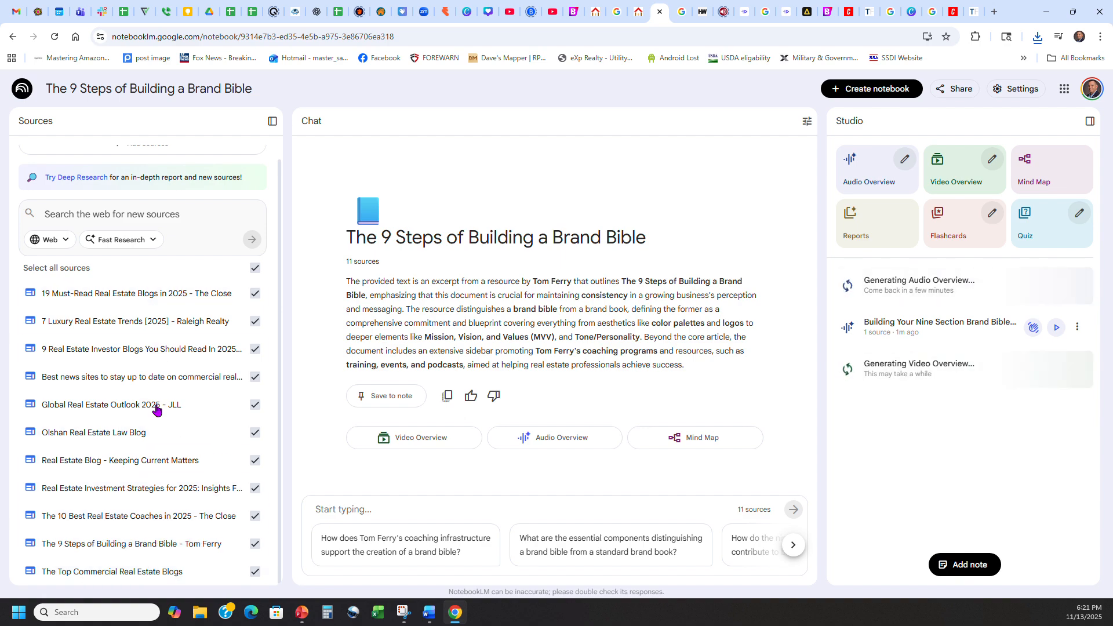
scroll(151, 417, up, 1)
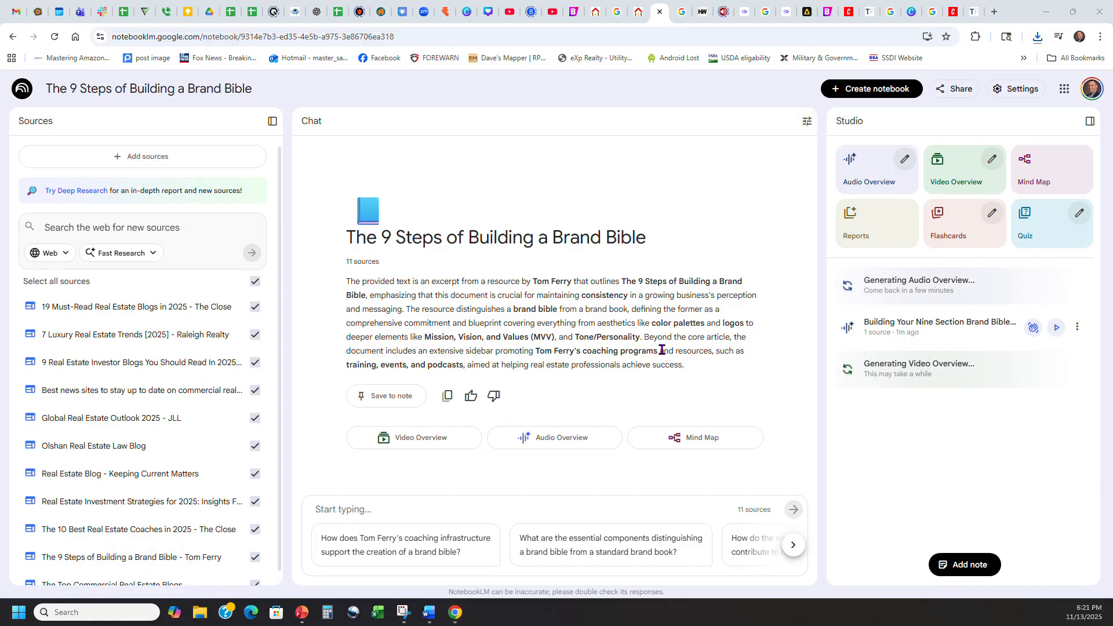
Check the Podcast Lm folder in File Explorer for the downloaded brand bible audio file, and minimize the window.
key(super+e)
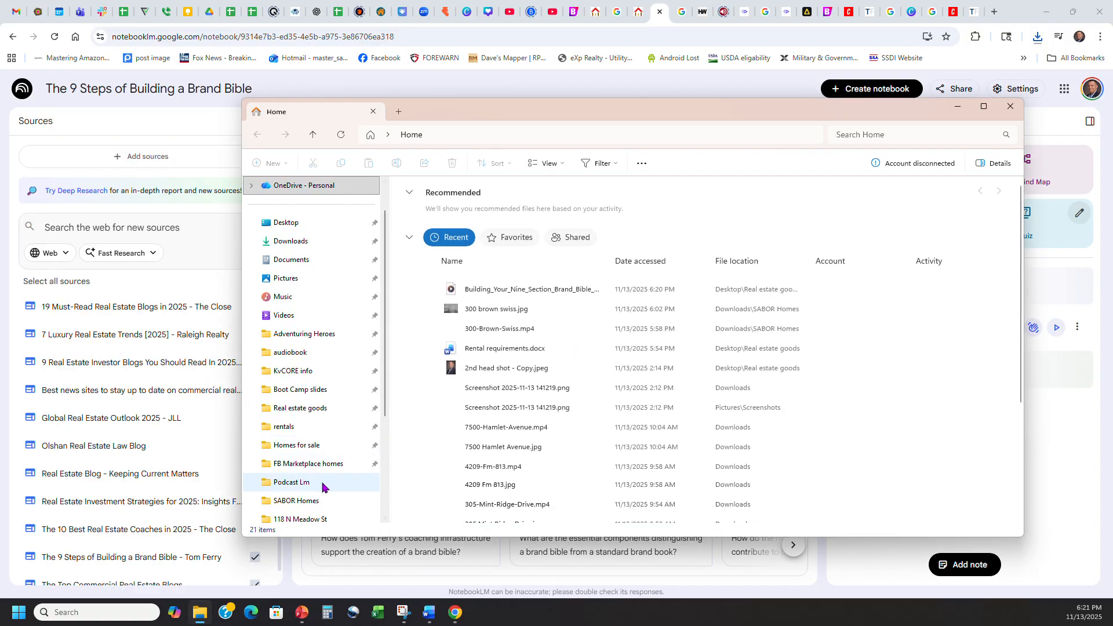
click(322, 485)
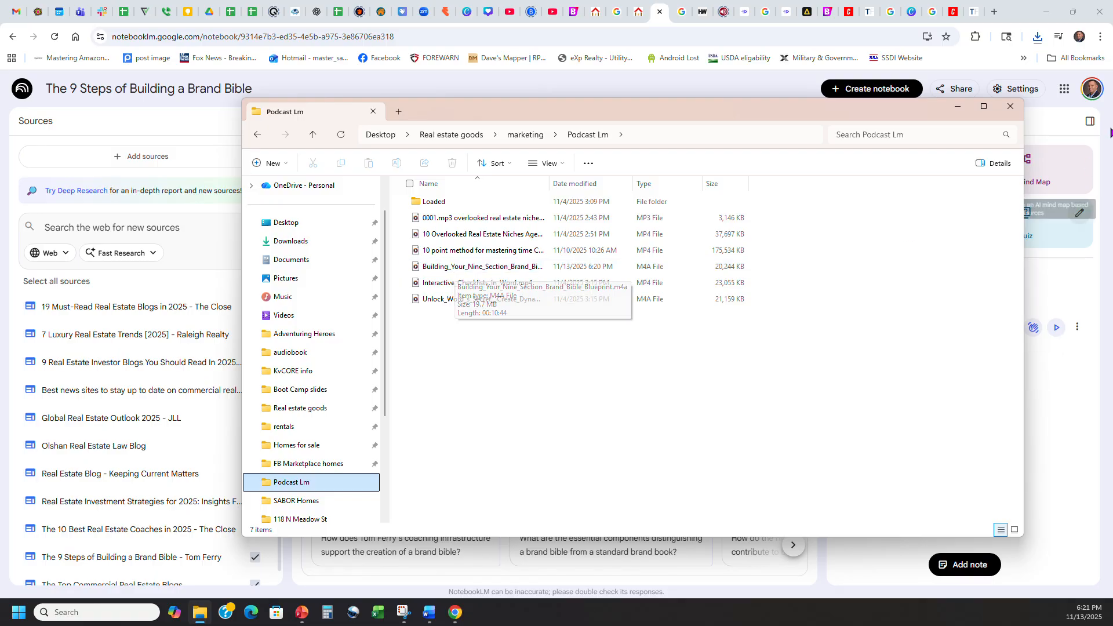
click(958, 107)
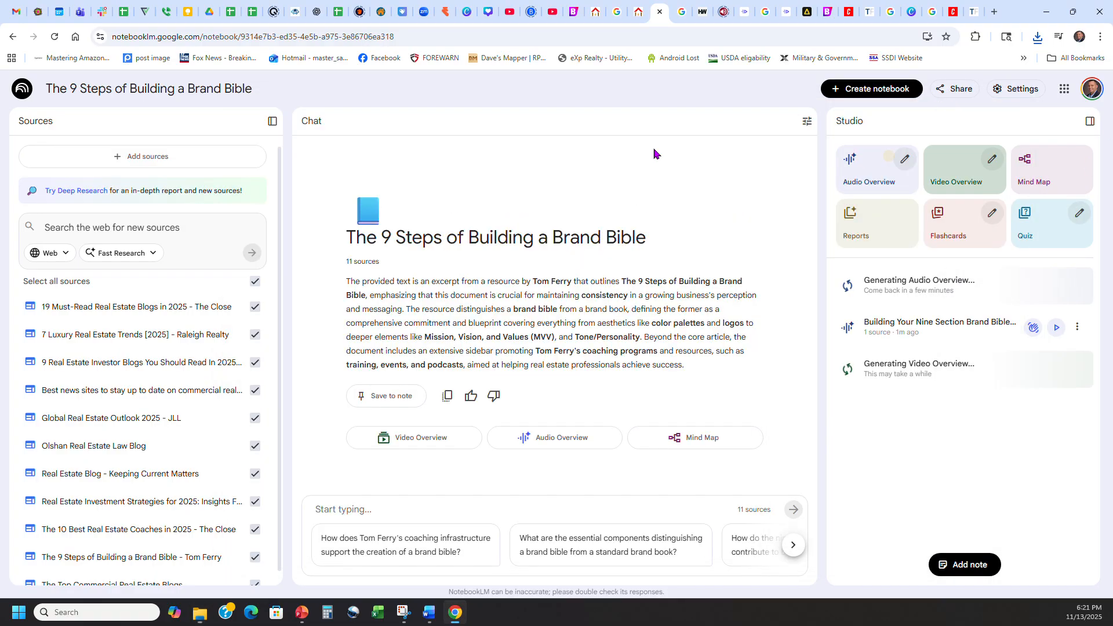
Switch to ChatGPT and ask in a new chat for a thumbnail for the YouTube video podcast titled "building your brand bible".
click(316, 10)
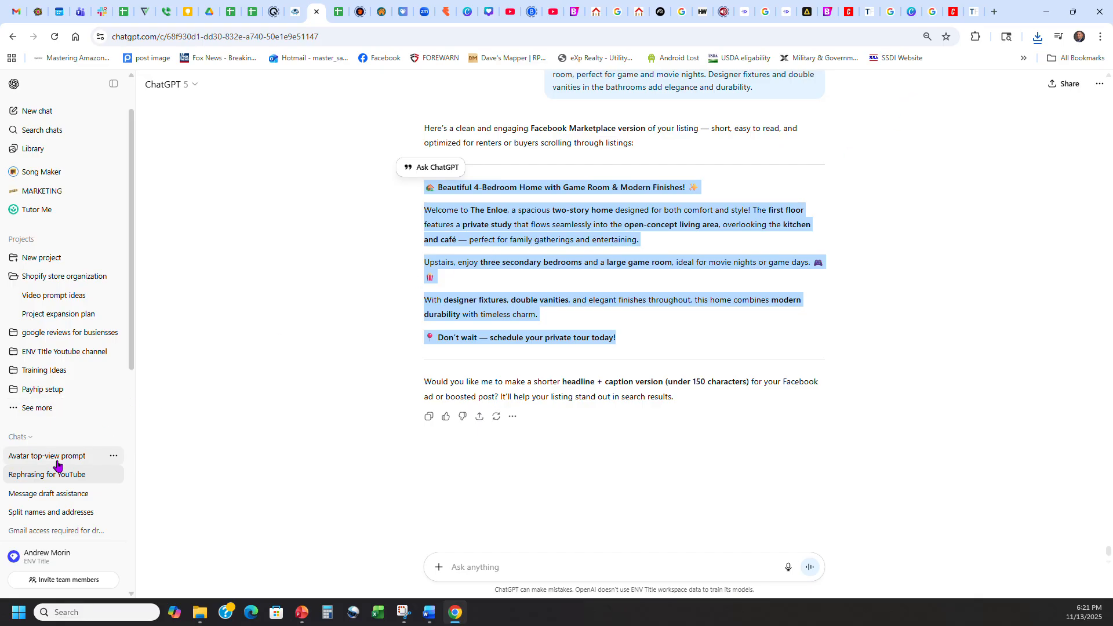
click(46, 262)
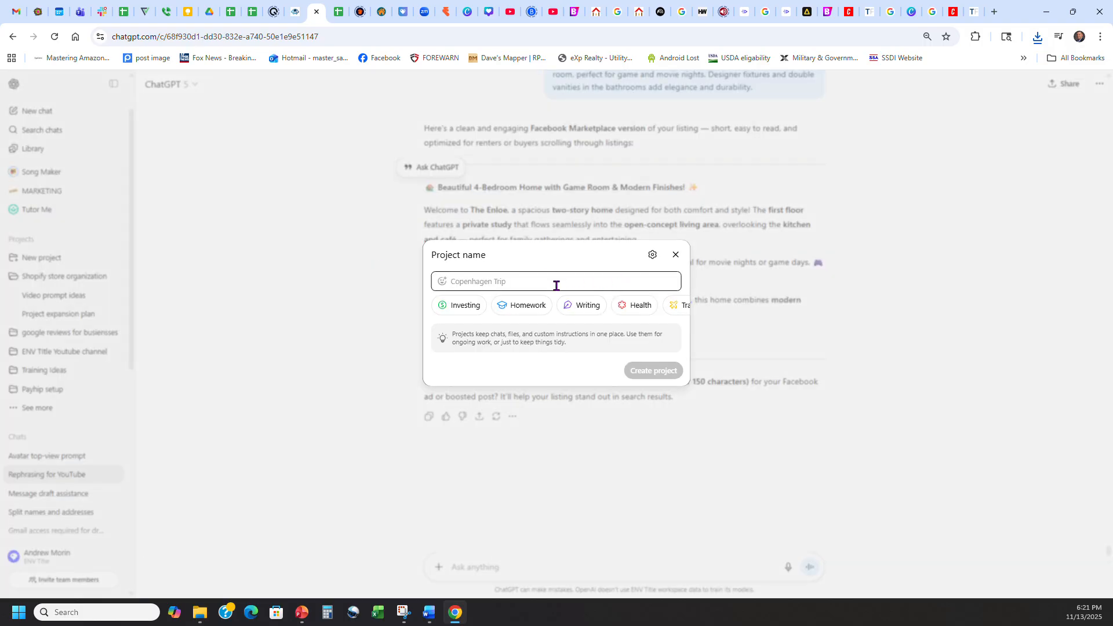
click(676, 256)
click(36, 110)
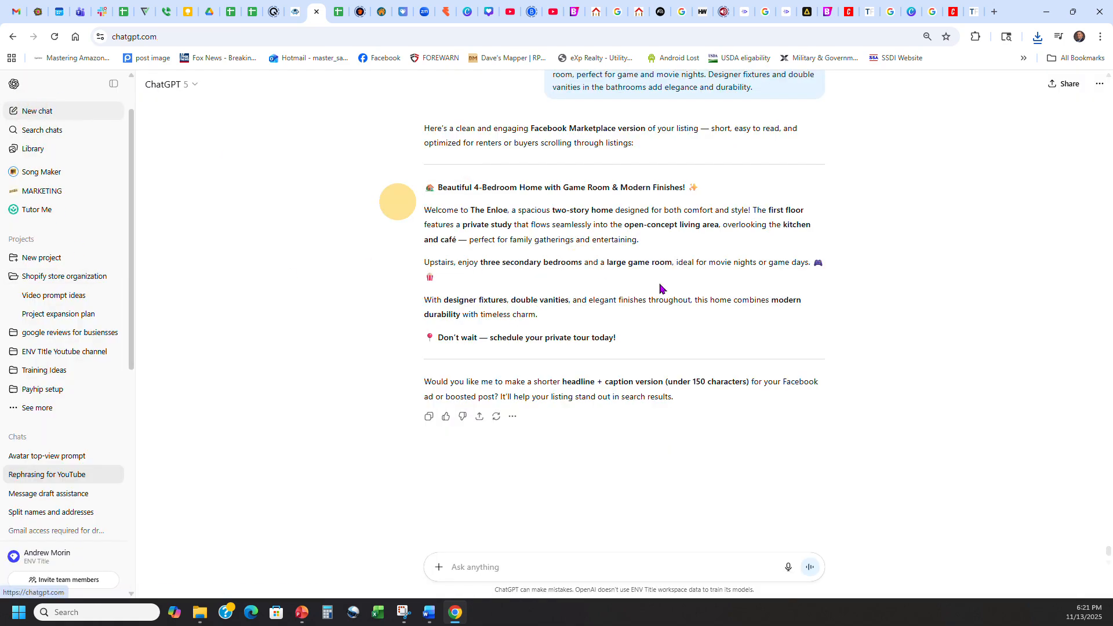
click(624, 307)
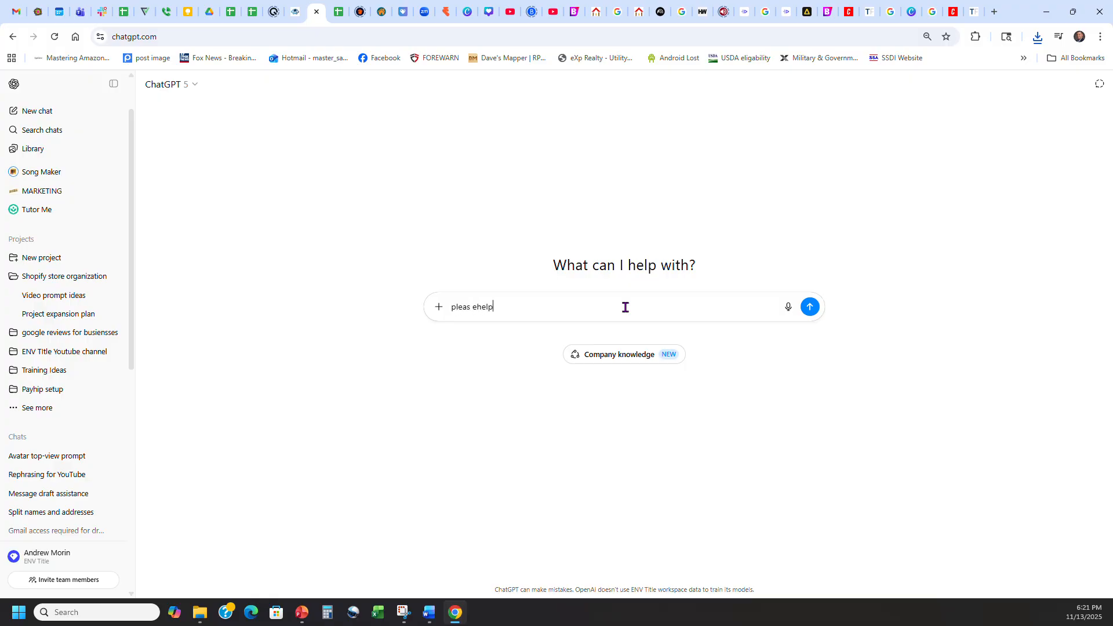
text(please help me get a thumbnail for my yourtube video opodcast, titled, buildingyuor b)
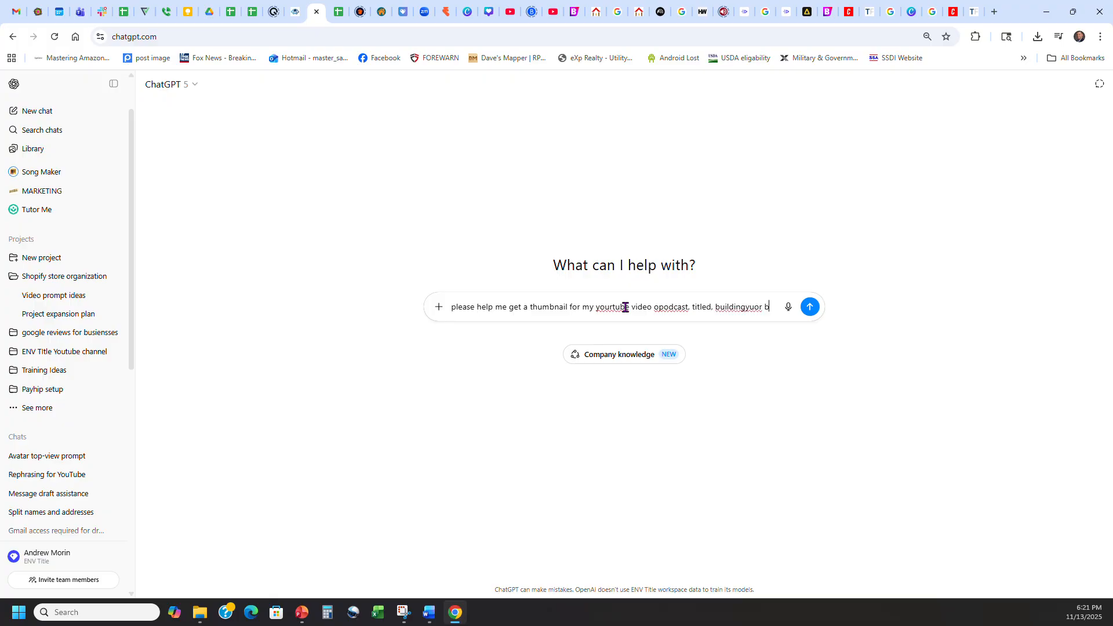
text(and bib)
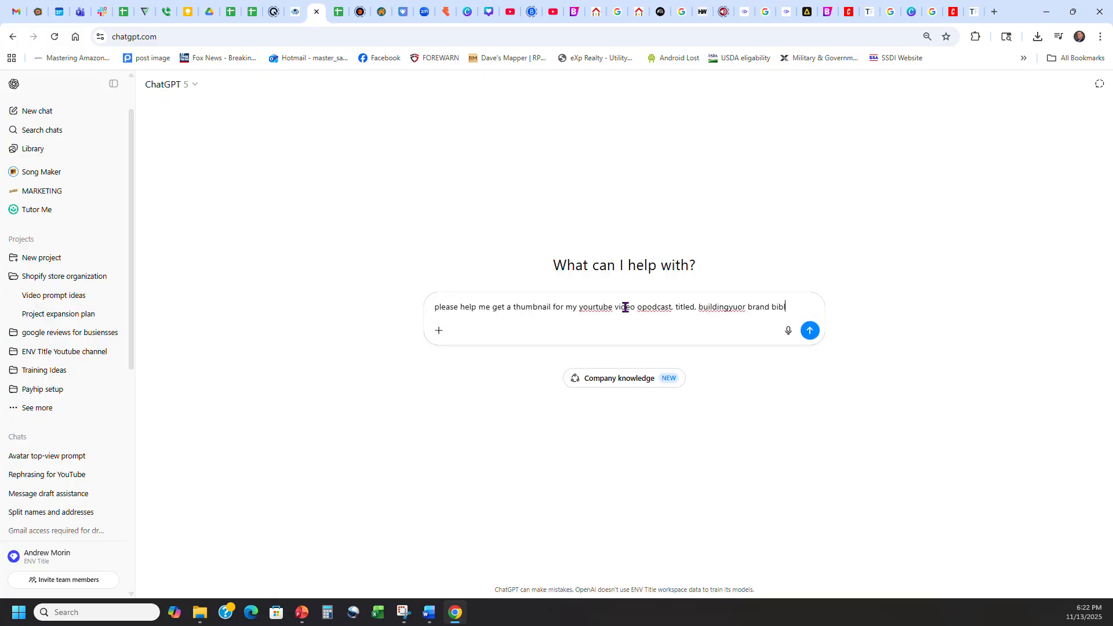
text(le)
key(Return)
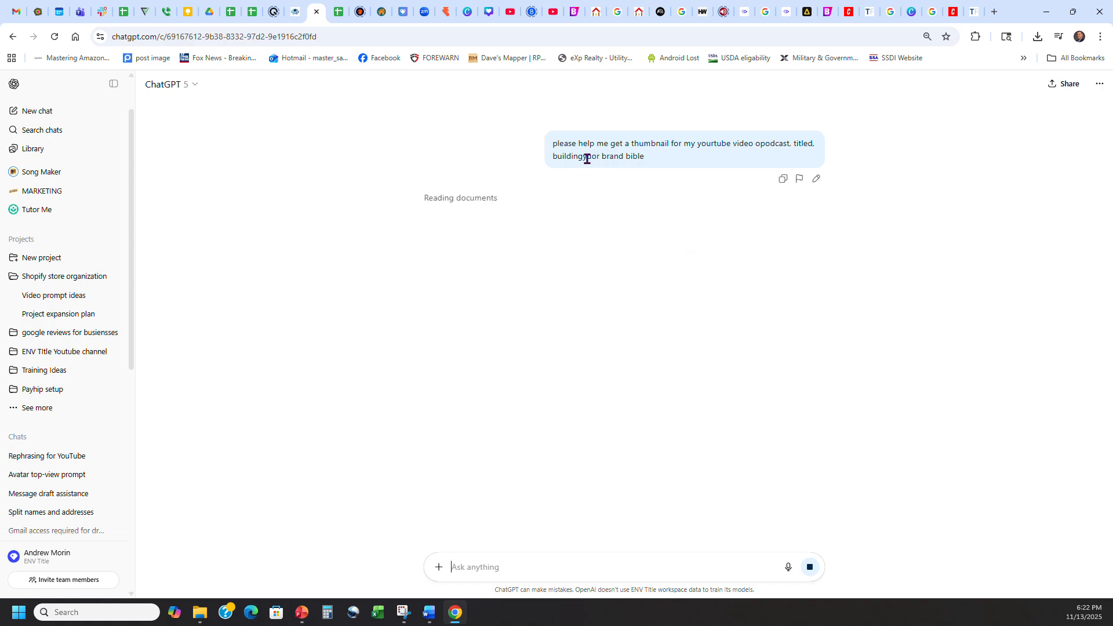
Reopen the sent thumbnail prompt for editing and correct the misspelled "yourtube" to "youTube".
click(816, 180)
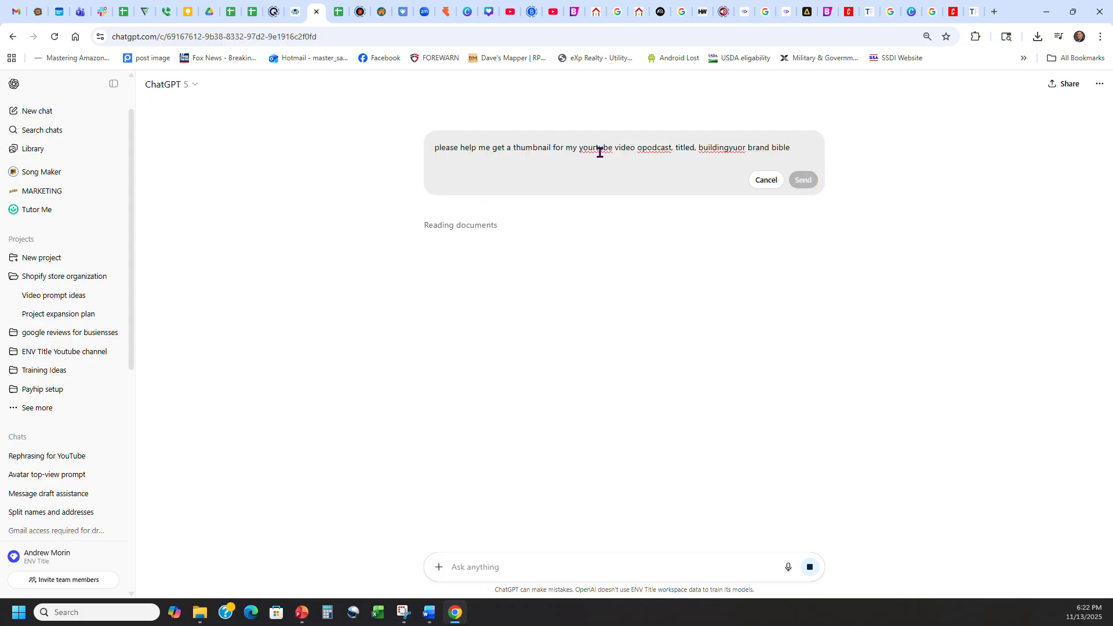
right_click(596, 149)
click(620, 165)
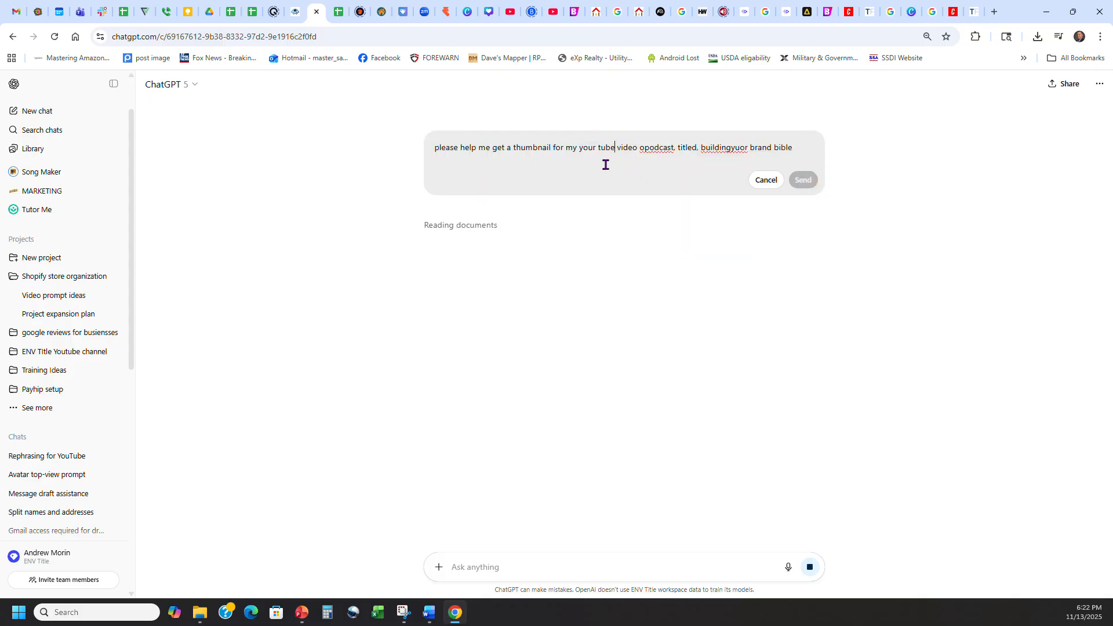
click(593, 149)
text(\)
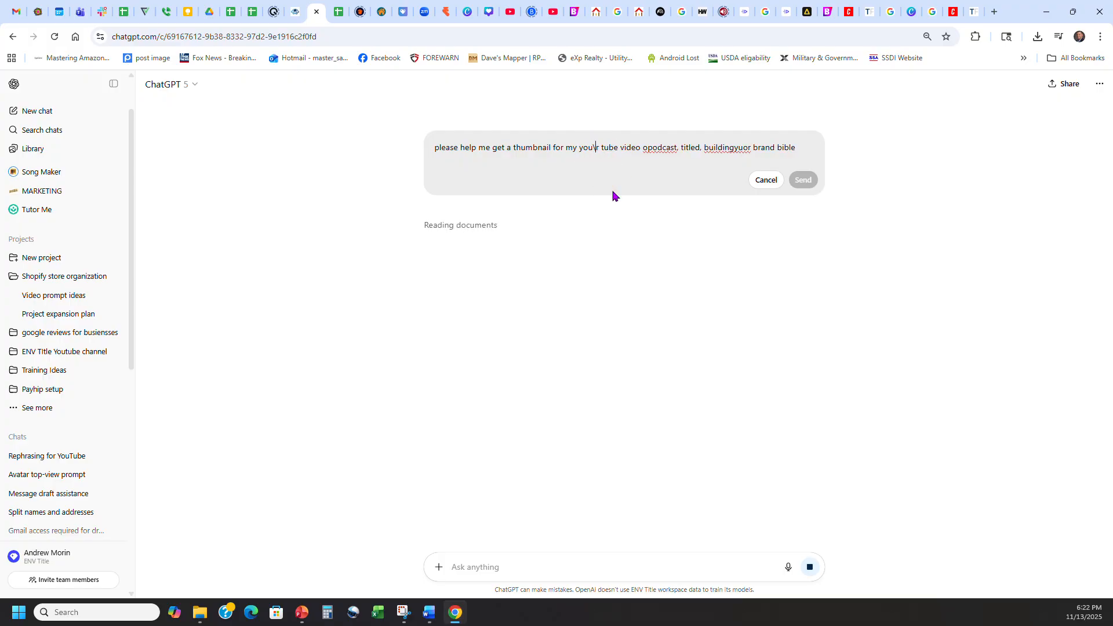
key(Delete)
key(Delete)
key(Delete)
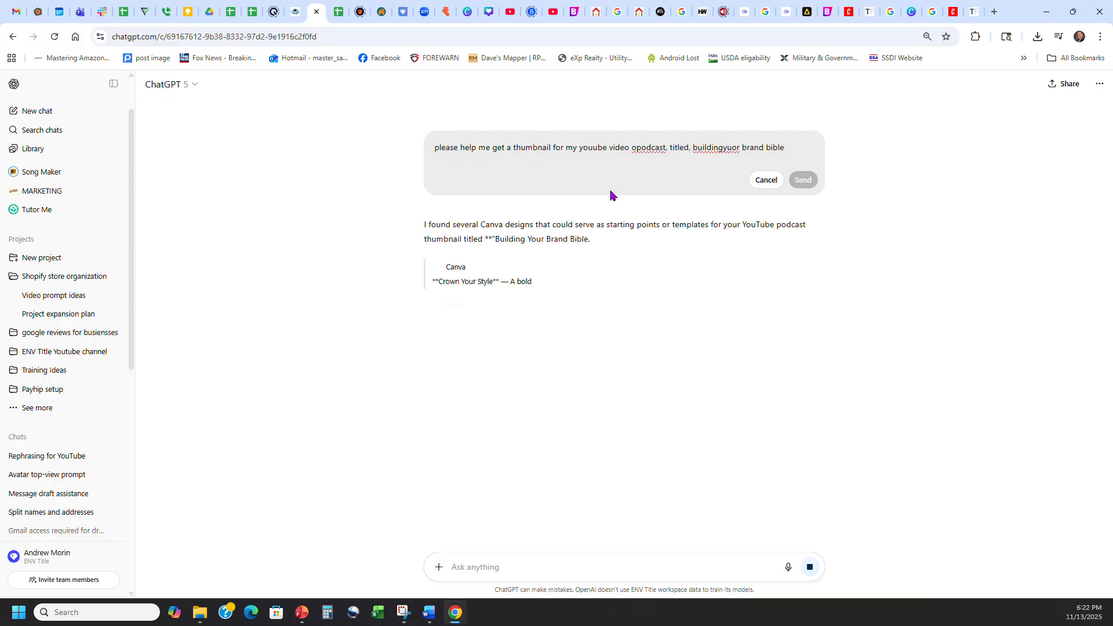
text(T)
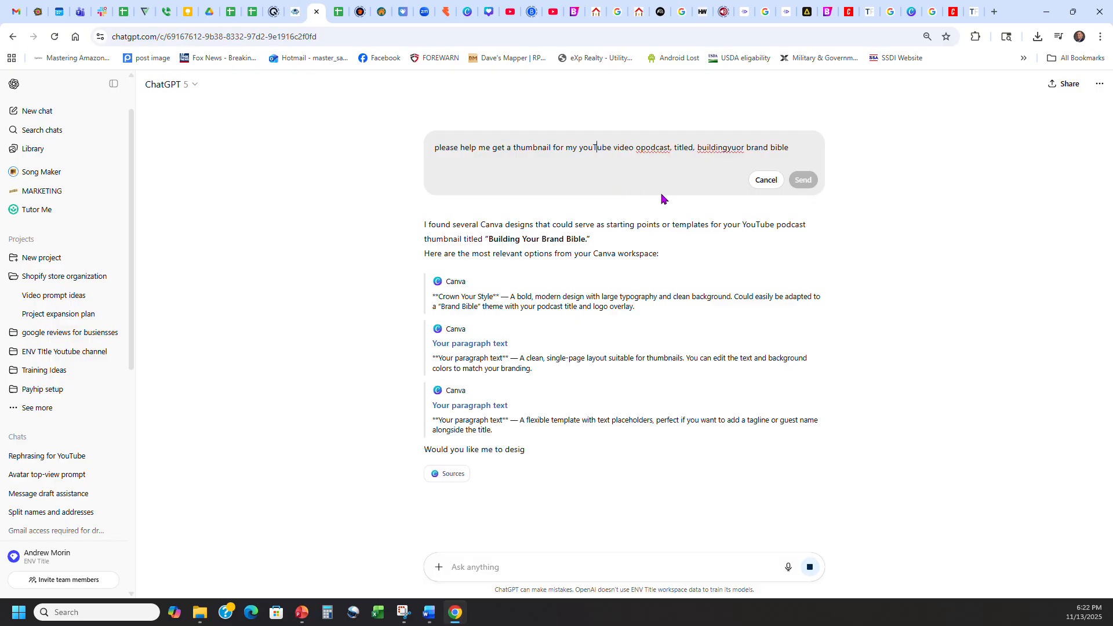
Correct "opodcast" to "podcast" and "buildingyuor" to "building your" in the thumbnail prompt.
right_click(649, 148)
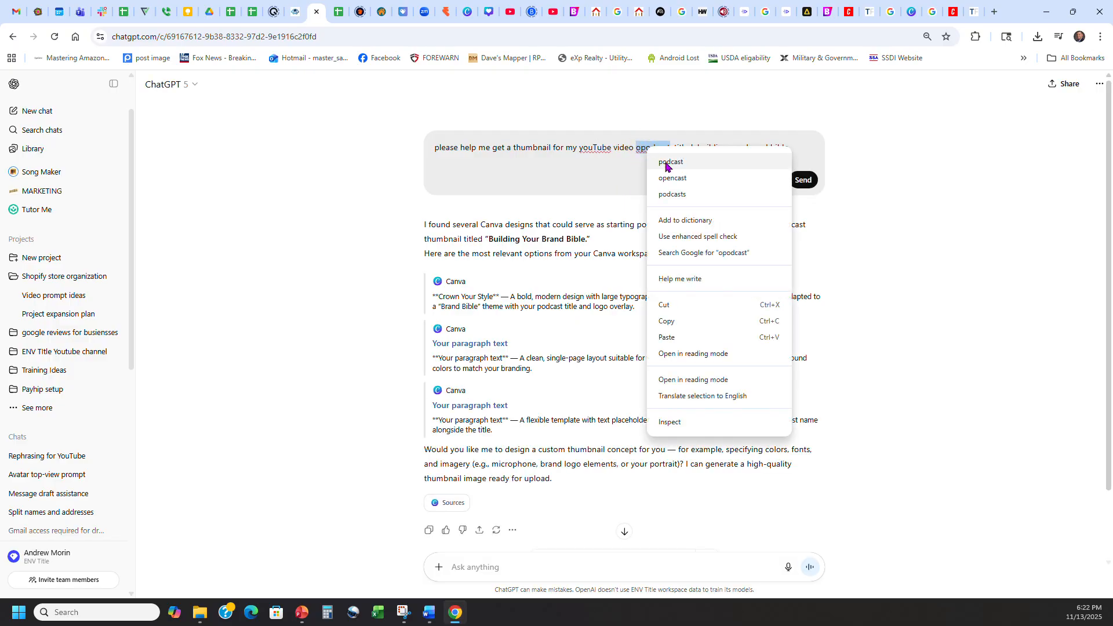
click(667, 167)
right_click(712, 147)
click(713, 149)
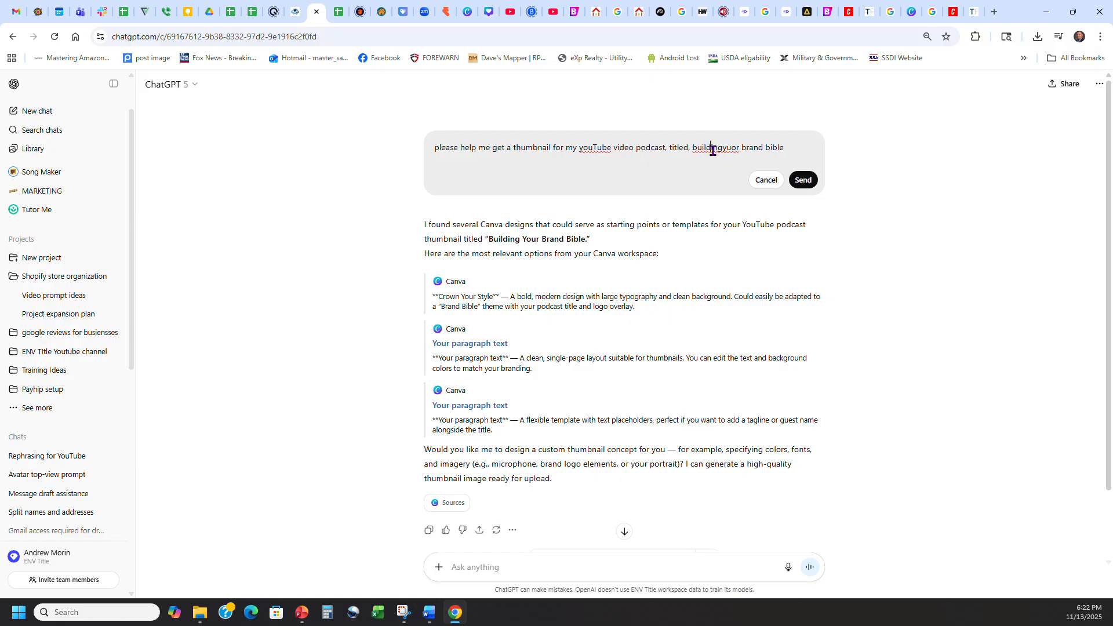
click(723, 148)
right_click(734, 149)
click(744, 164)
Change "youTube" to "You Tube" in the thumbnail prompt and resend it.
right_click(597, 147)
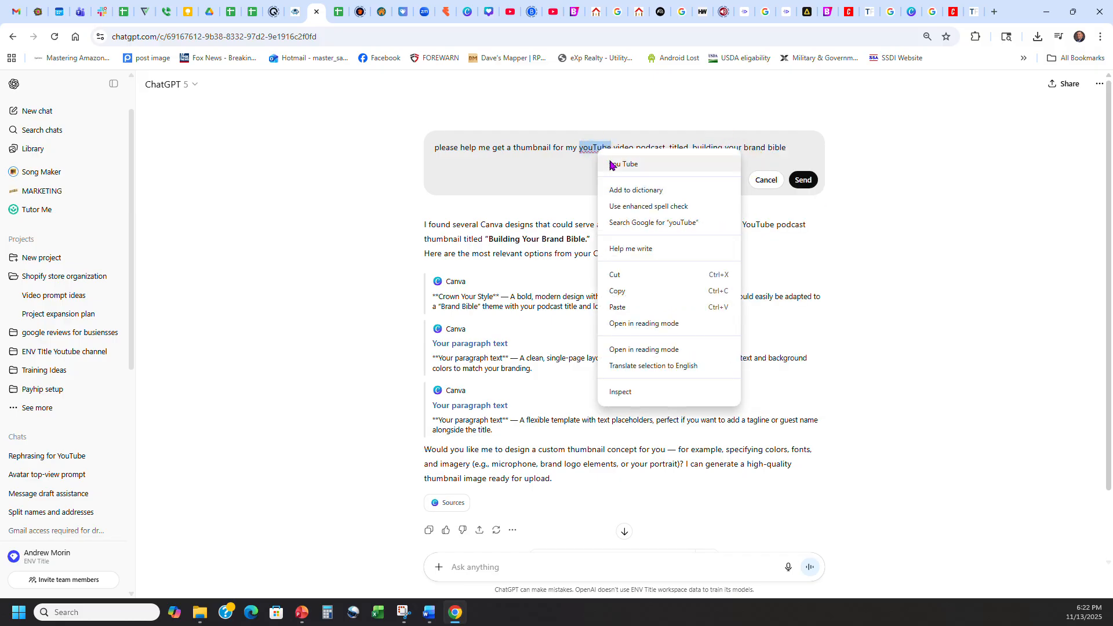
click(580, 146)
key(Delete)
text(Y)
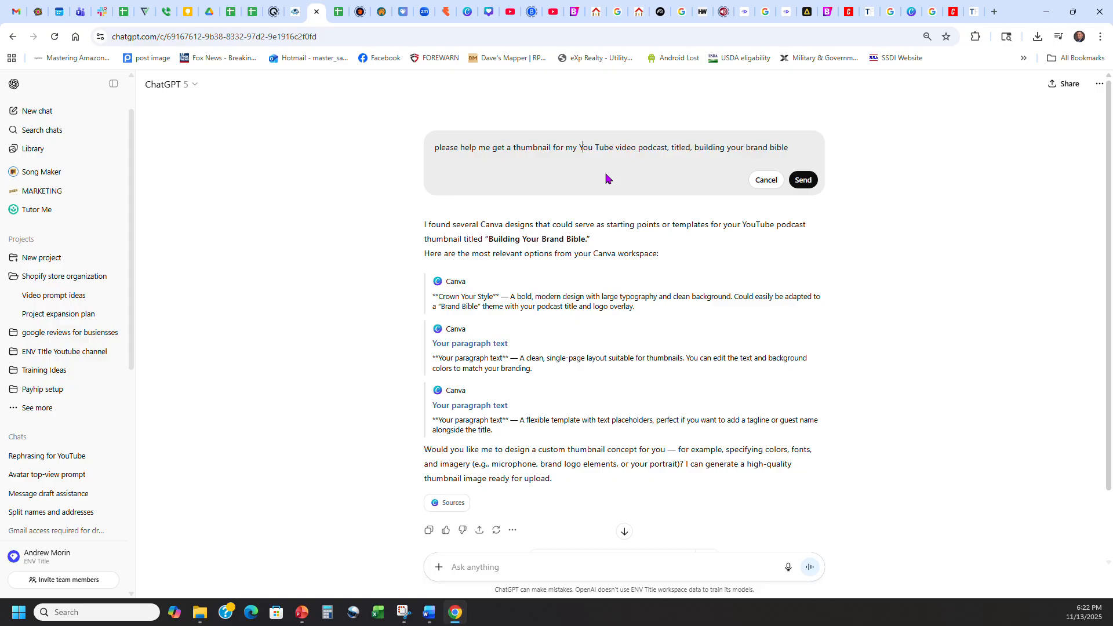
click(803, 180)
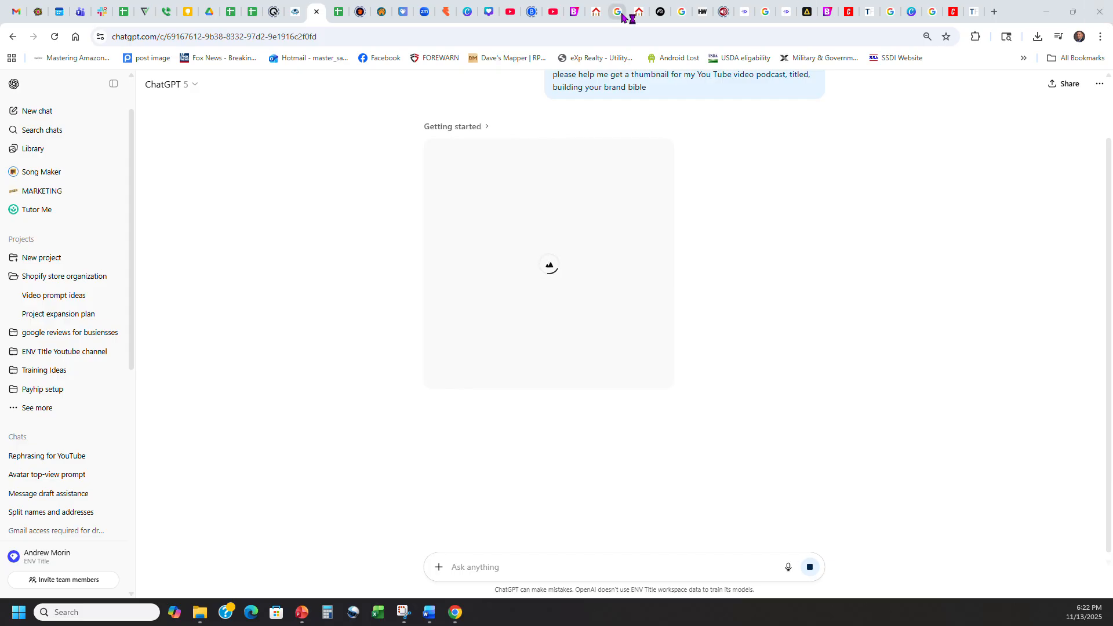
Check the progress of the overviews in NotebookLM and of the thumbnail image in ChatGPT.
click(658, 9)
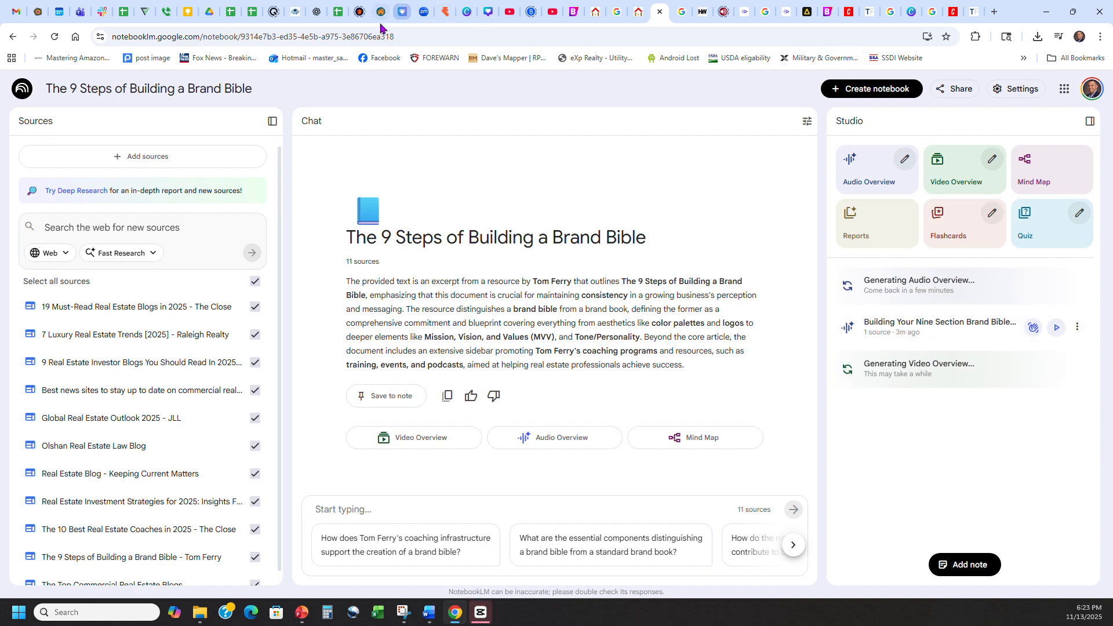
click(320, 4)
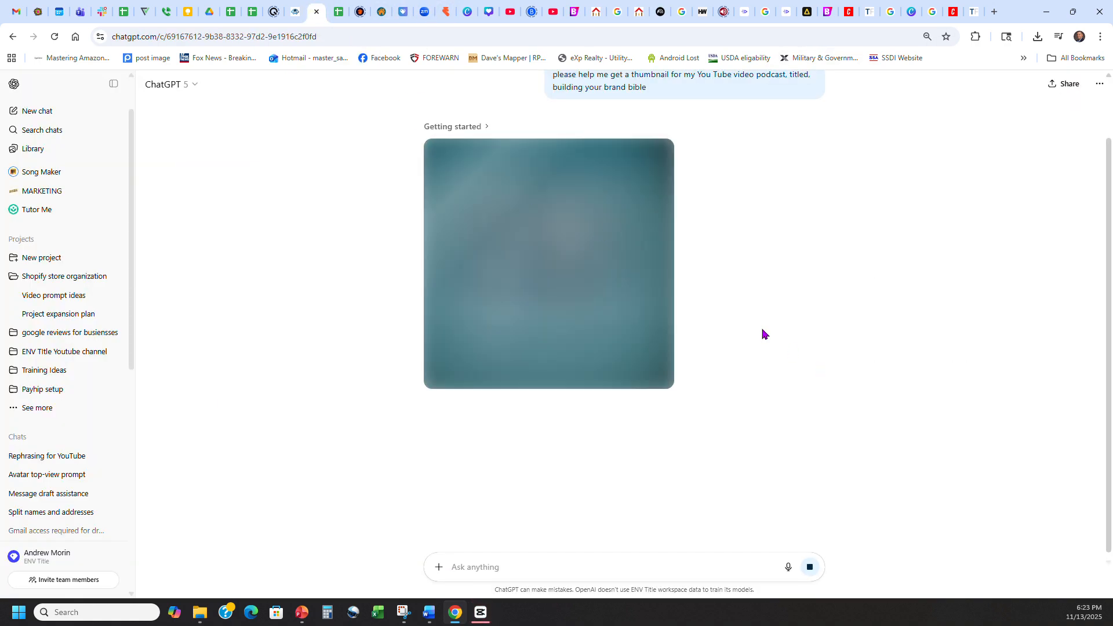
Switch to YouTube Studio and view the options for creating new channel content.
click(509, 9)
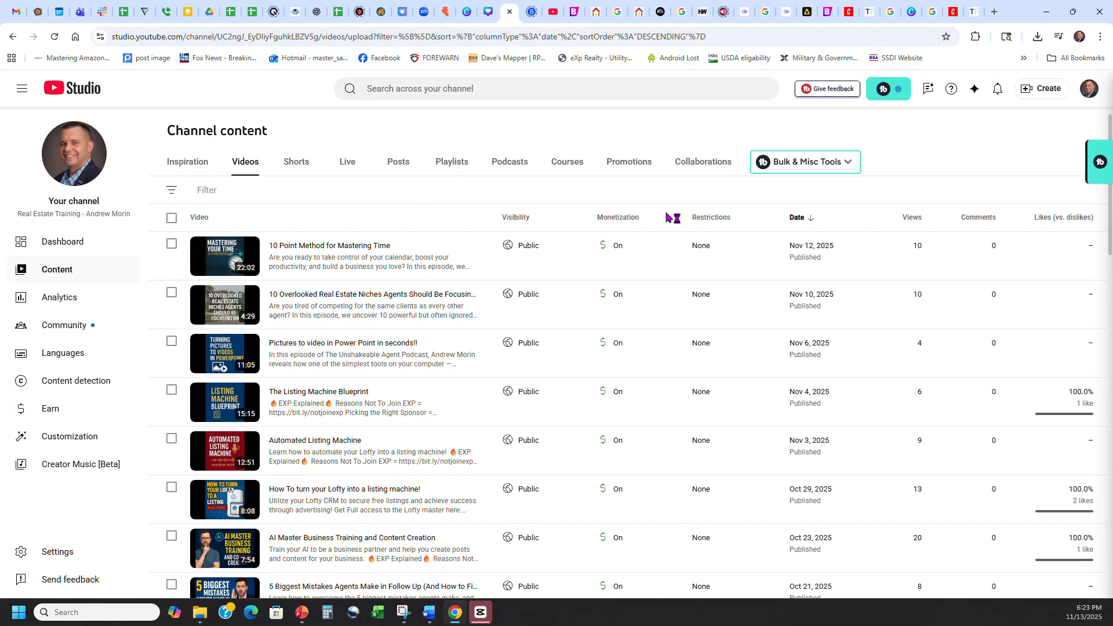
click(1037, 92)
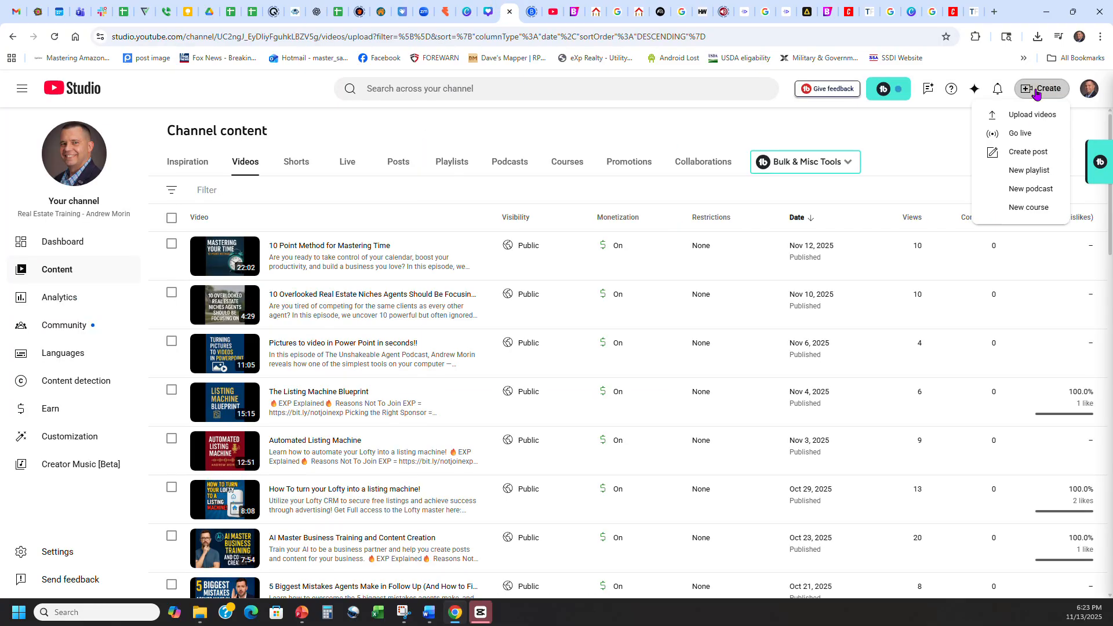
click(939, 141)
Switch to CapCut, dismiss the Pro trial offer, and open a new empty project in a maximized window.
click(480, 613)
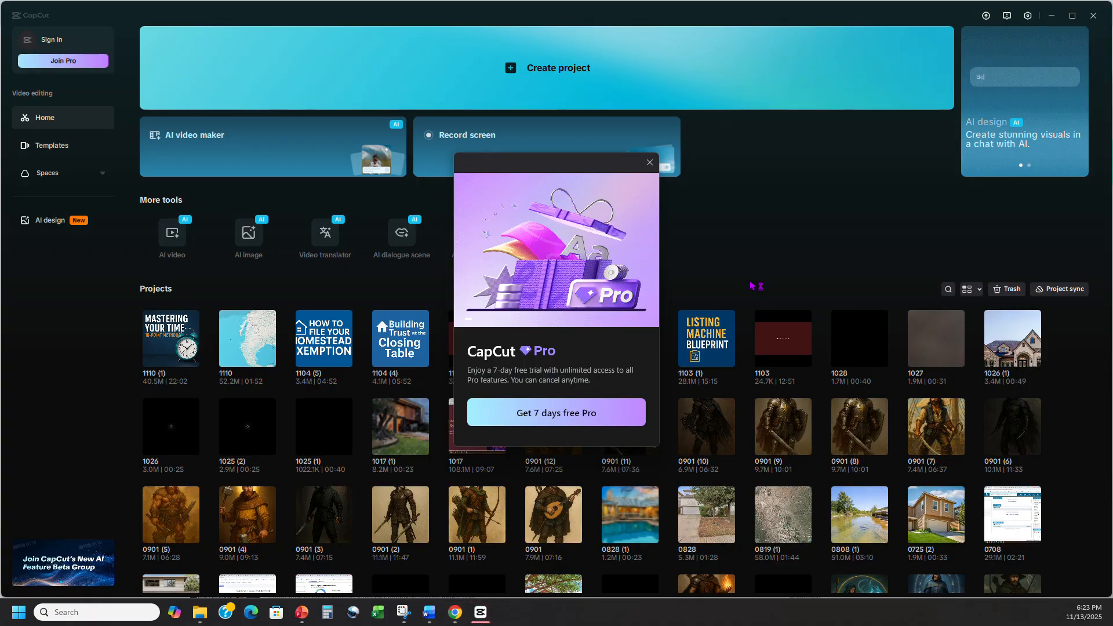
click(651, 157)
key(alt+Tab)
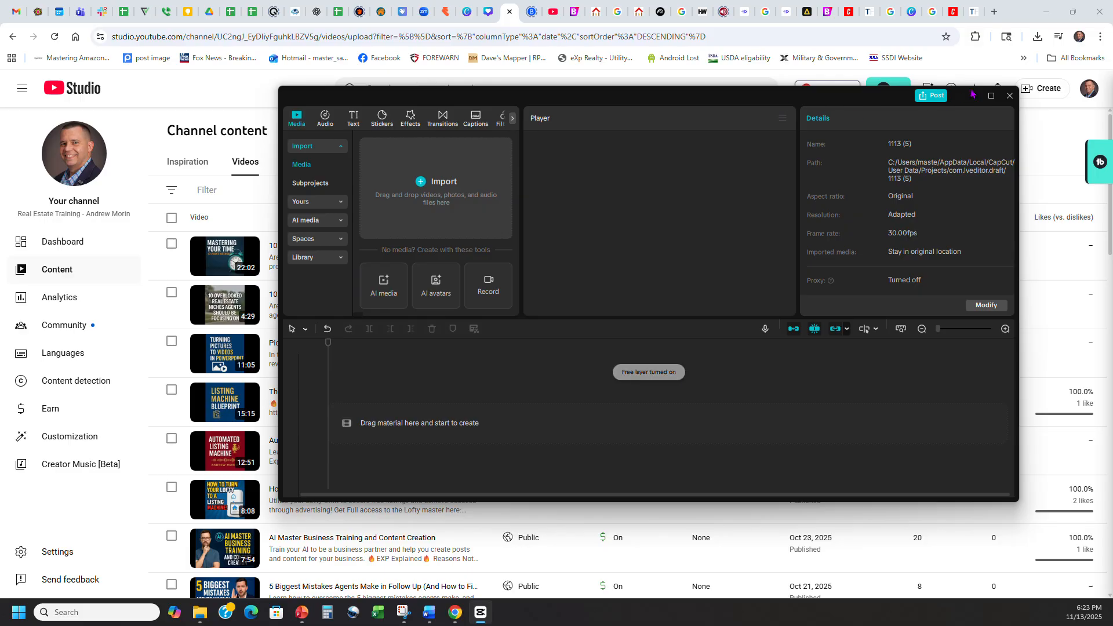
click(990, 95)
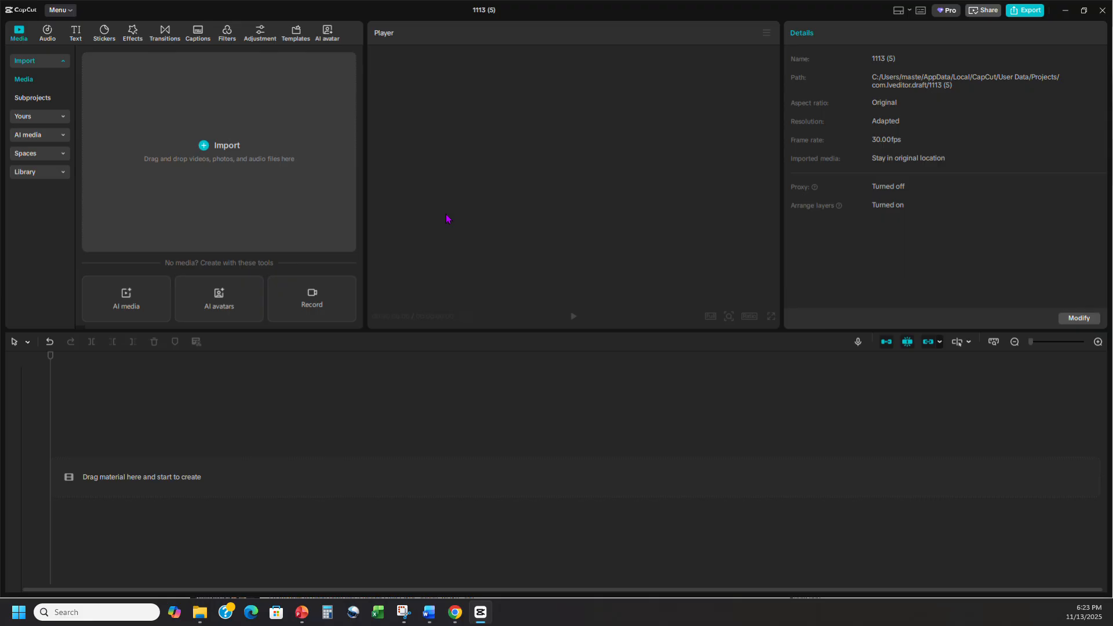
Import Building_Your_Nine_Section_Brand_Bible_Blueprint.m4a from the Podcast Lm folder and place it at the start of the timeline.
click(207, 148)
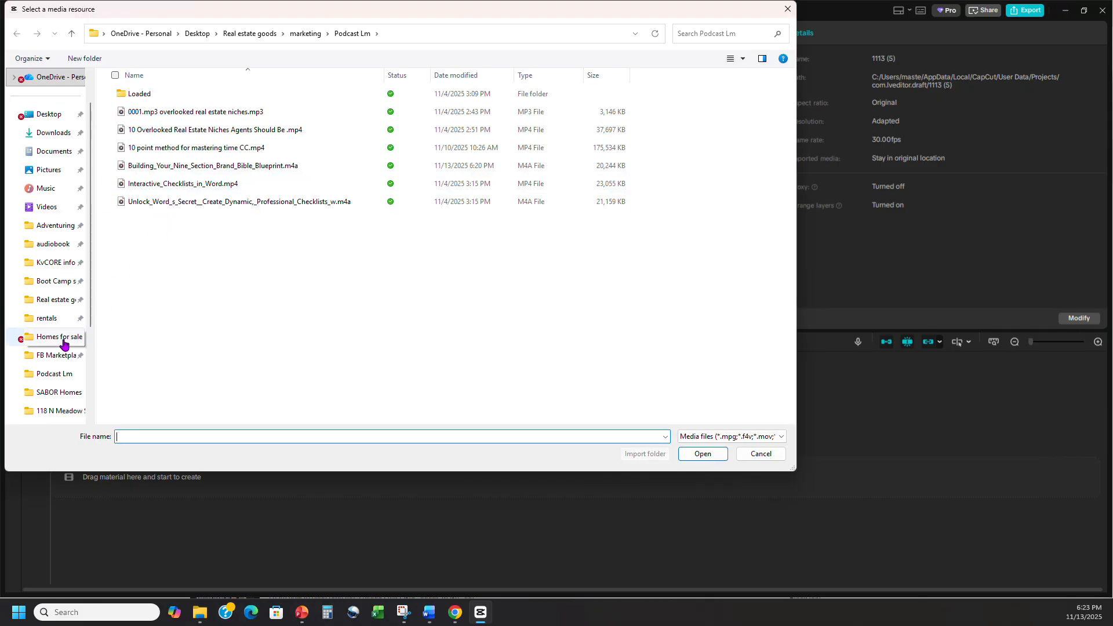
click(27, 375)
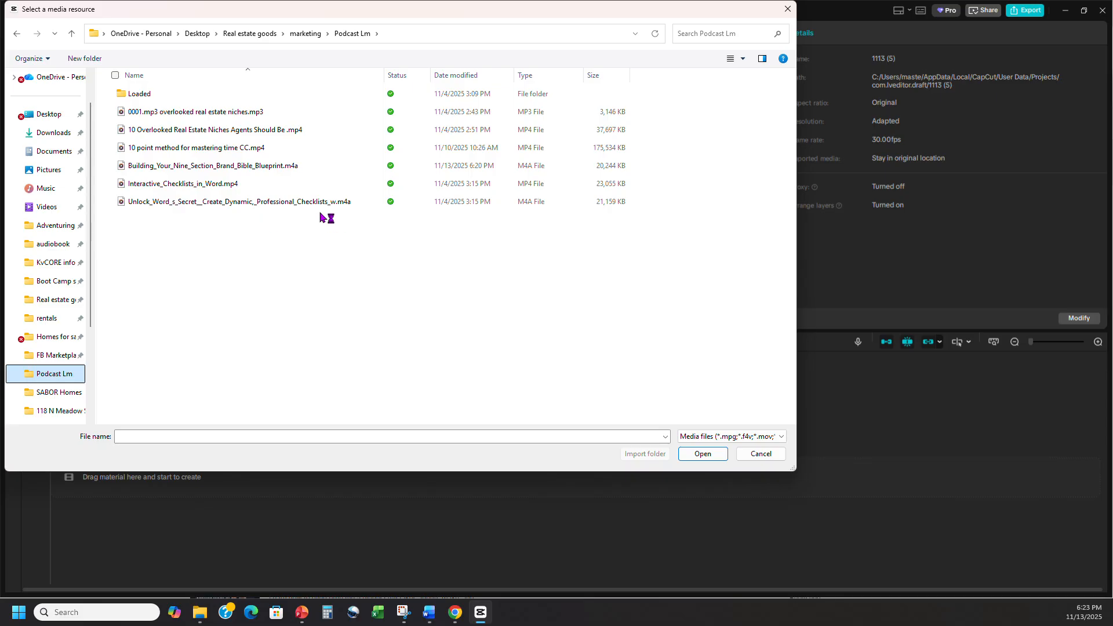
click(207, 149)
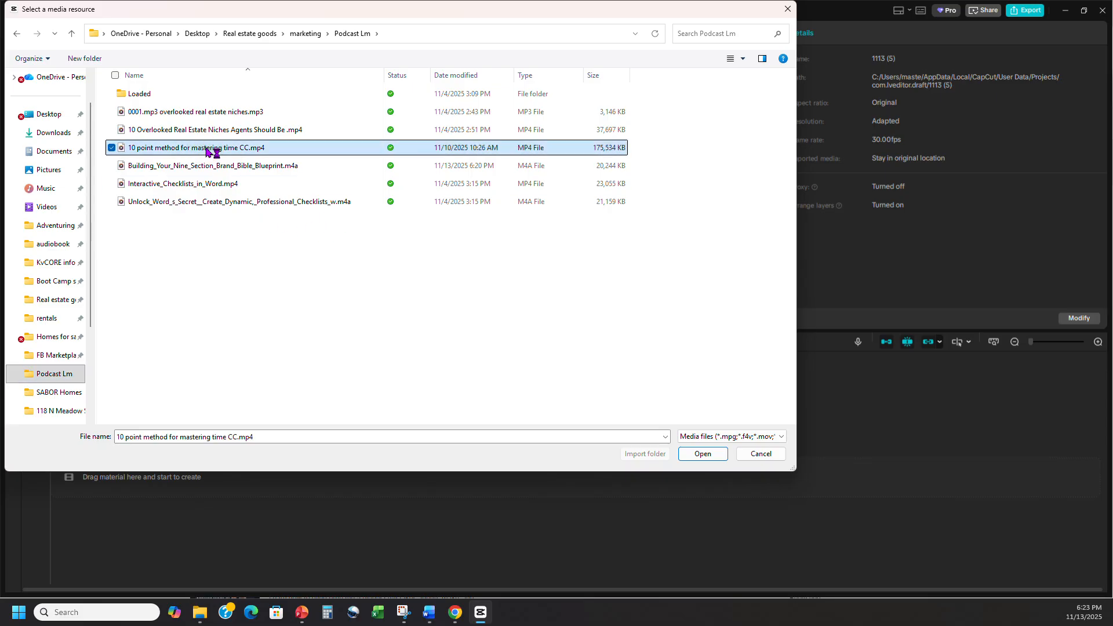
double_click(209, 168)
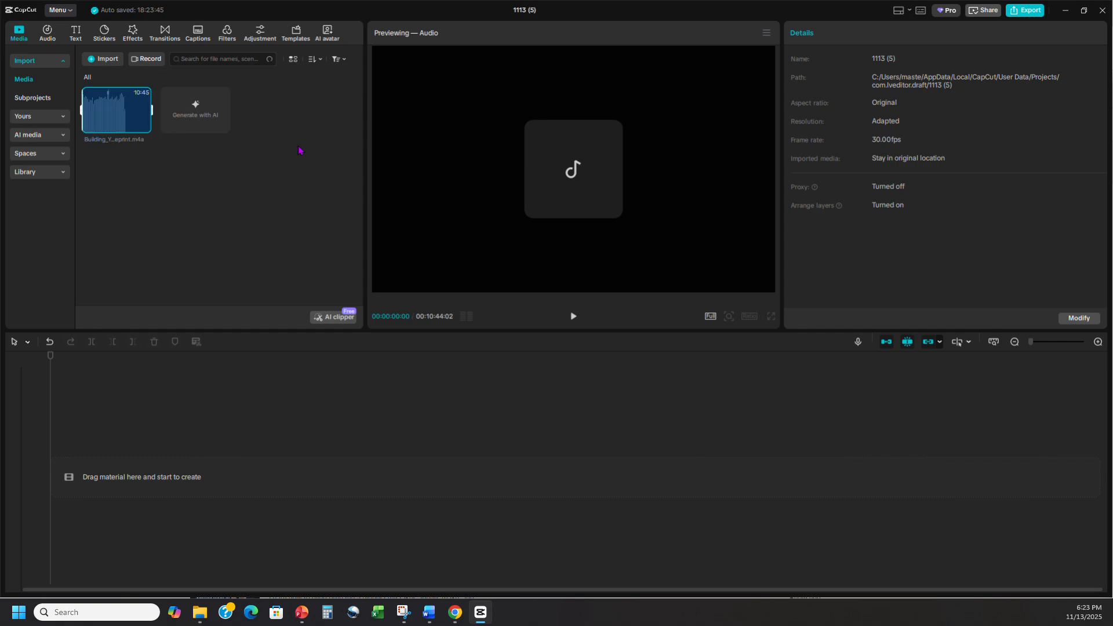
drag(115, 128, 105, 468)
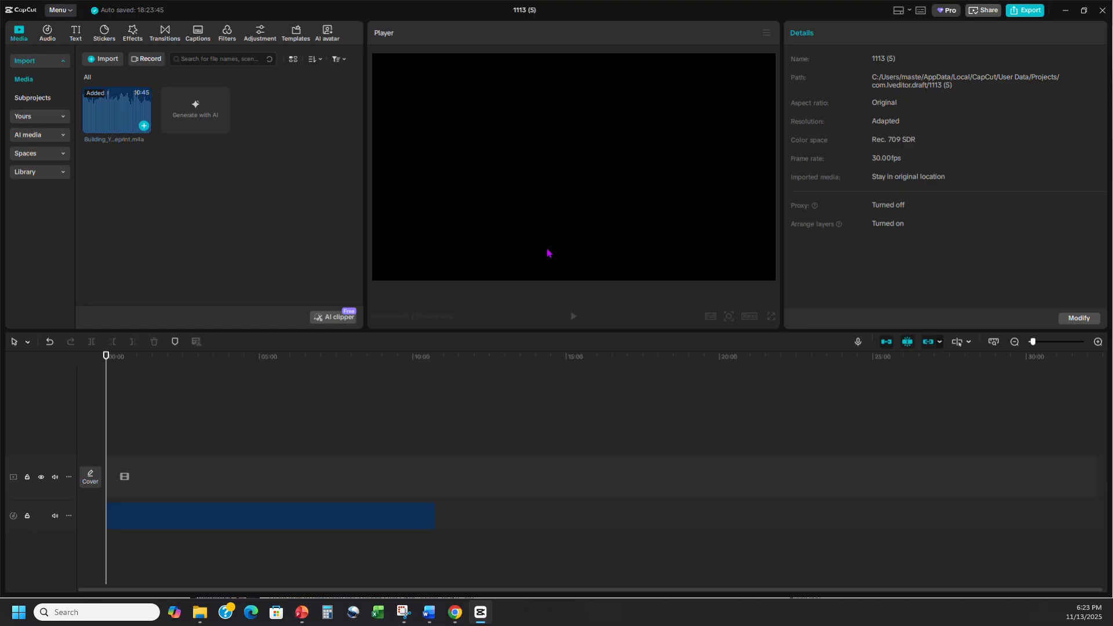
Switch to ChatGPT in the browser and capture a screenshot of the finished Brand Bible podcast thumbnail with the snipping tool.
click(455, 611)
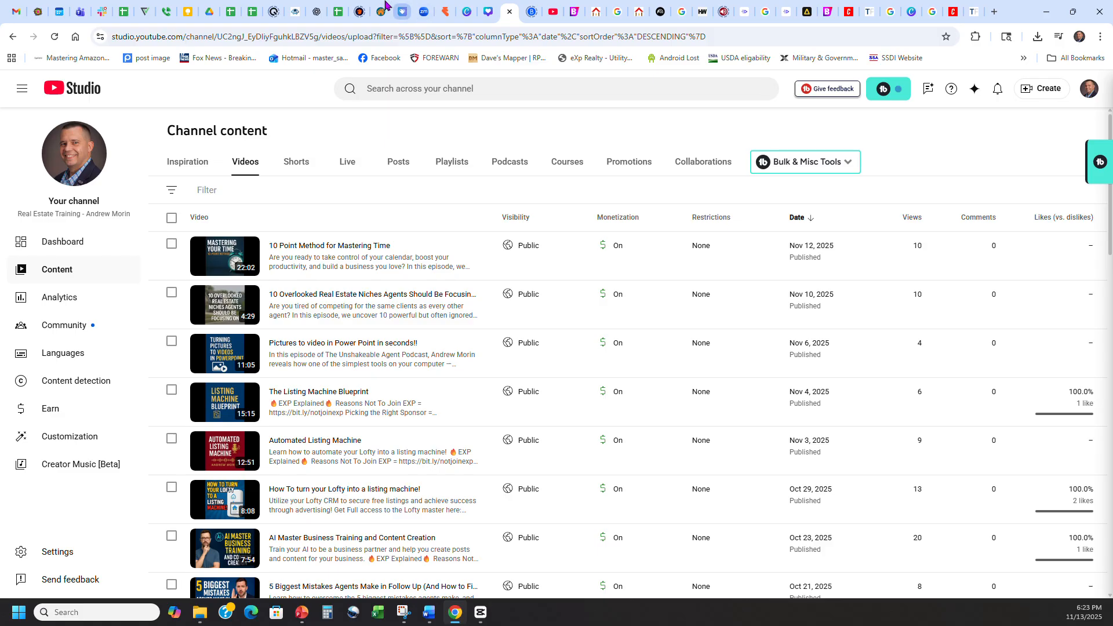
click(316, 12)
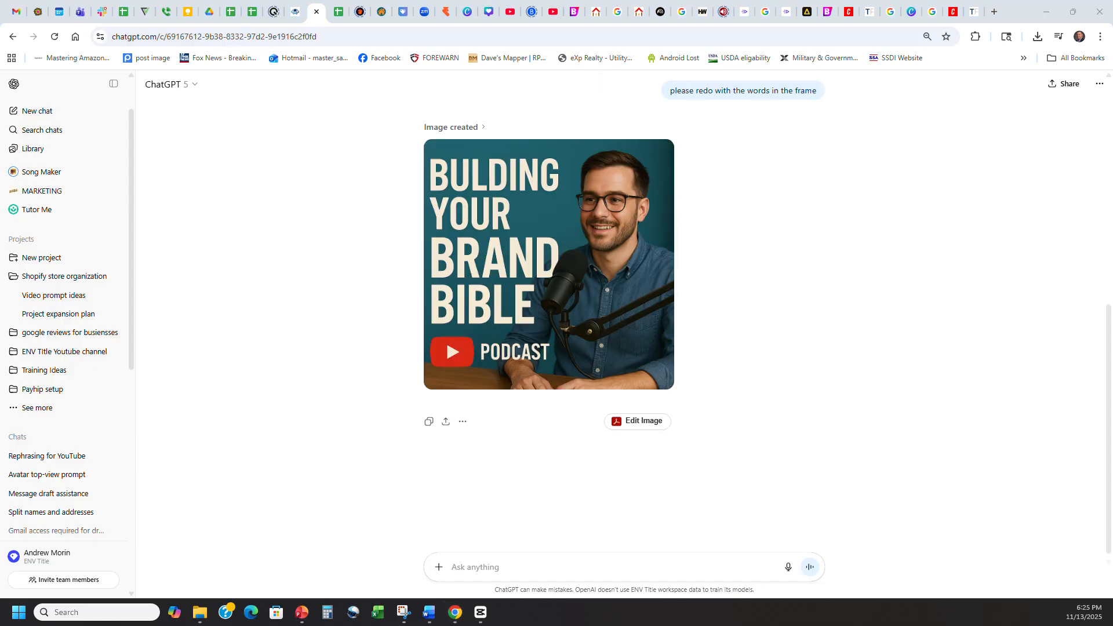
click(403, 612)
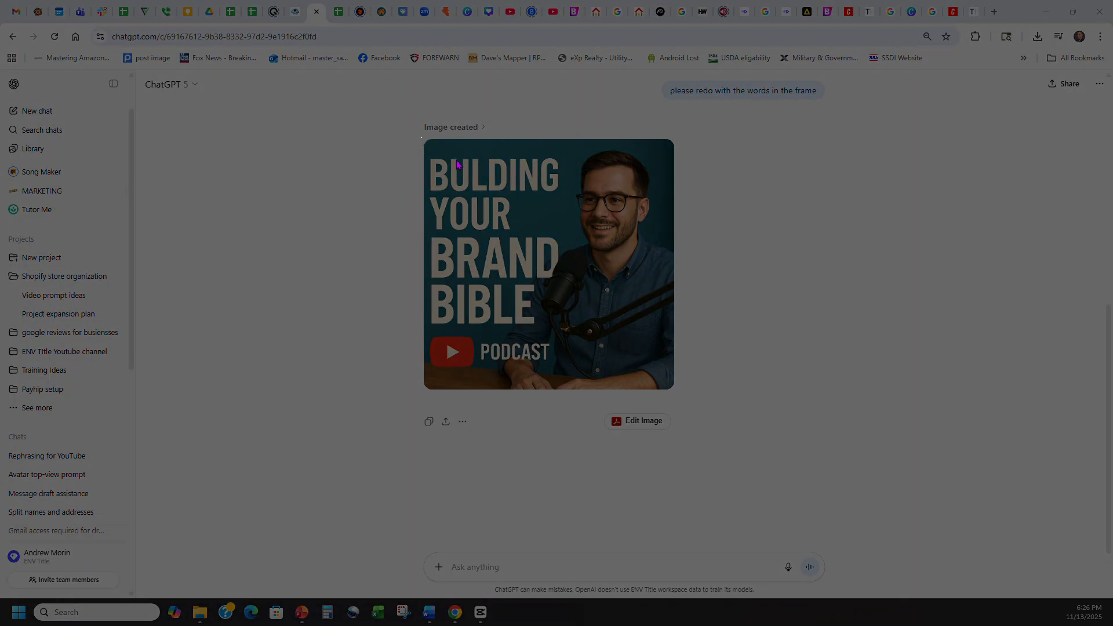
drag(456, 165, 676, 395)
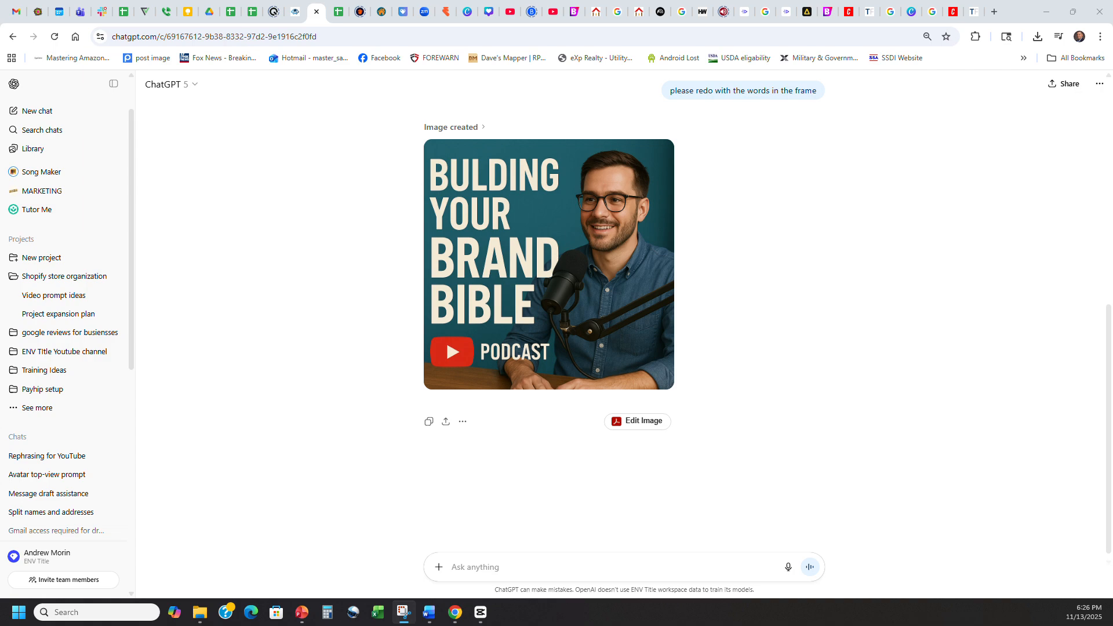
In CapCut, import Screenshot 2025-11-13 182616.png from the Downloads folder and place it at the start of the video track.
click(480, 612)
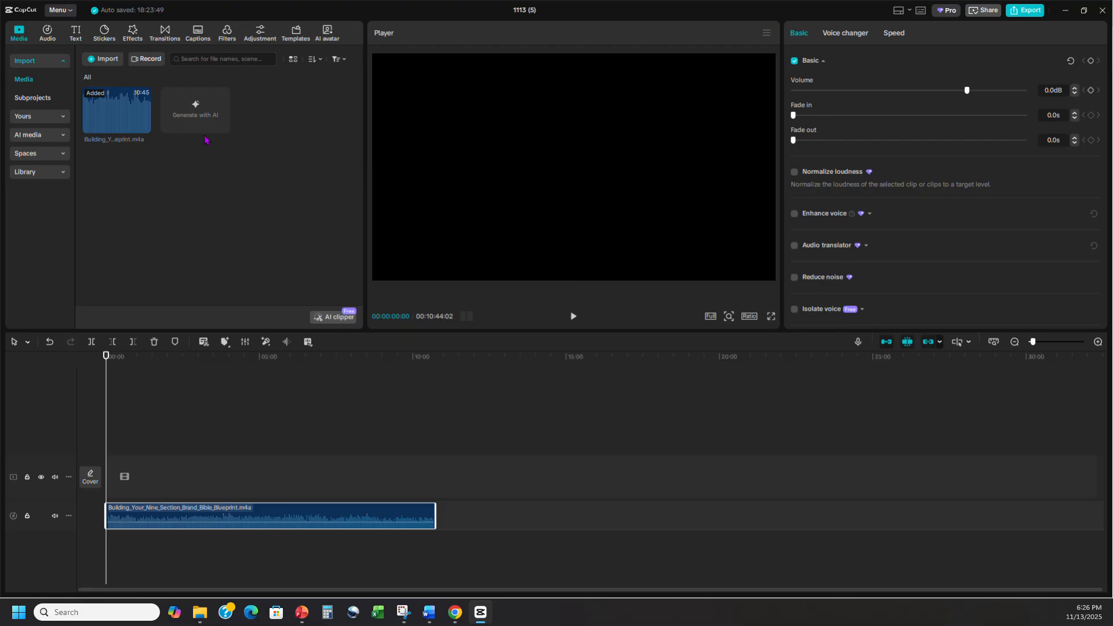
click(103, 58)
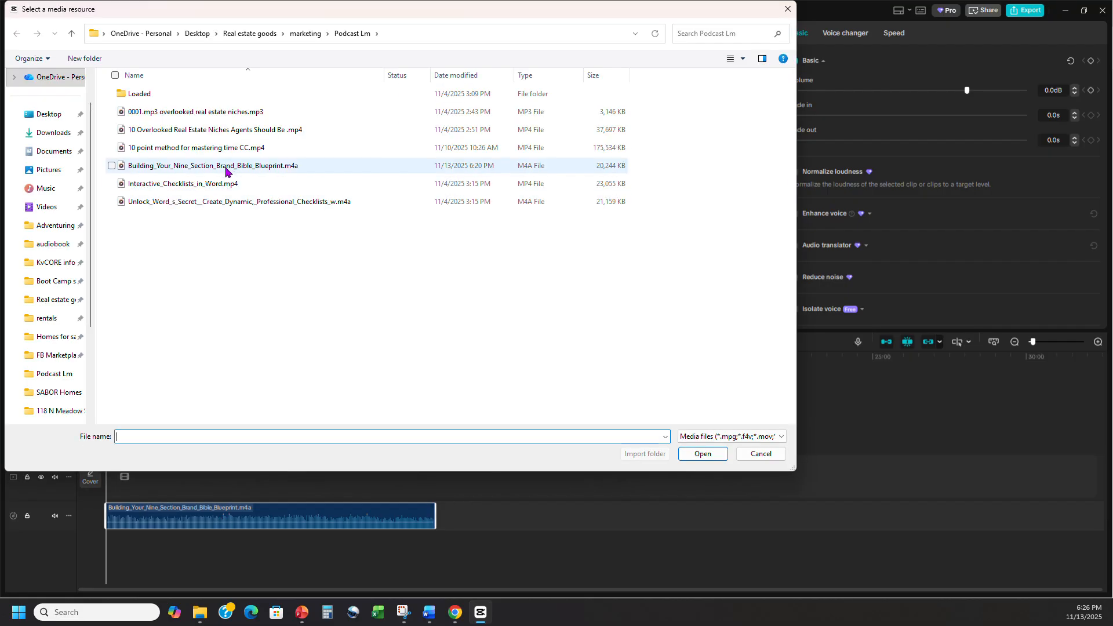
click(58, 133)
click(186, 98)
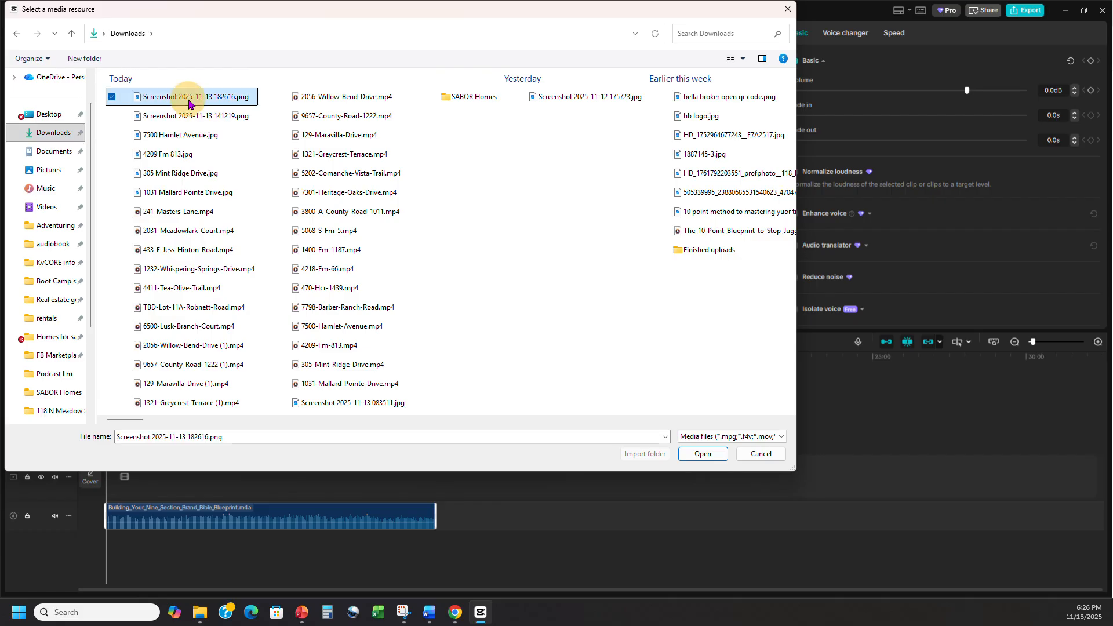
double_click(188, 103)
drag(210, 136, 148, 467)
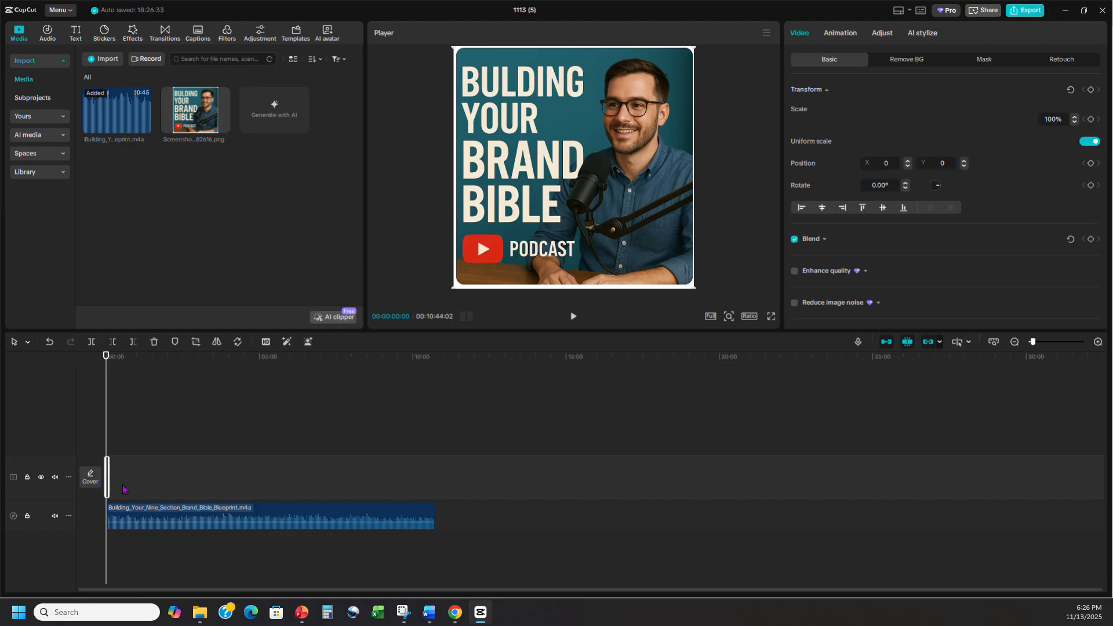
Extend the thumbnail clip to the end of the audio, a duration of 00:10:44:02, and preview the opening seconds.
drag(108, 473, 436, 476)
click(575, 316)
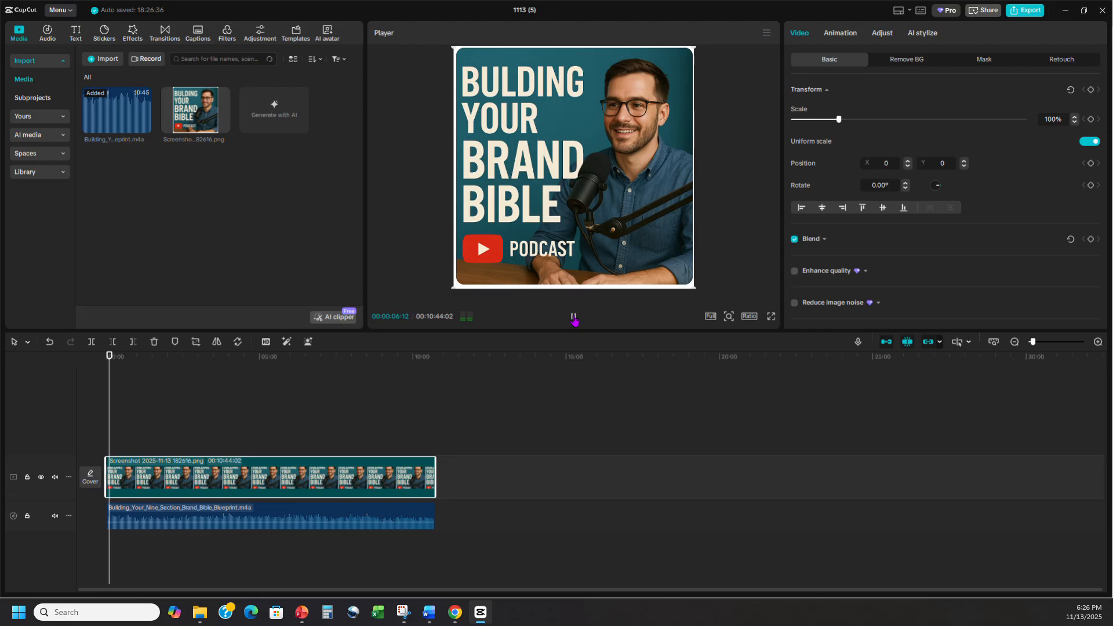
click(573, 318)
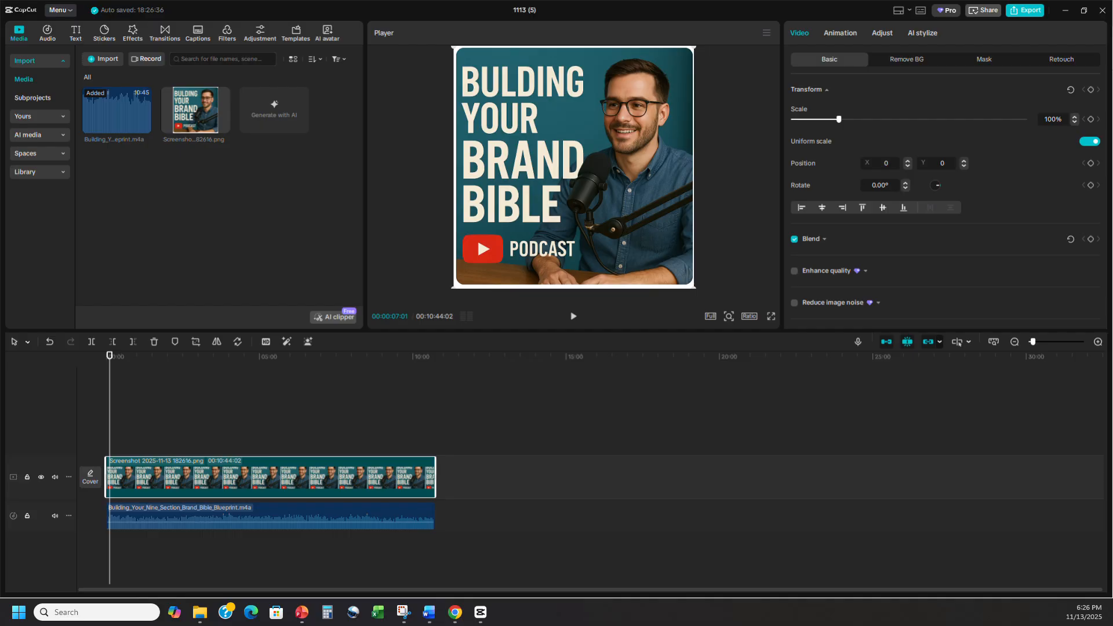
Switch to NotebookLM, open the Building a Brand Bible video overview, and sample its first half minute before pausing.
click(455, 612)
click(660, 11)
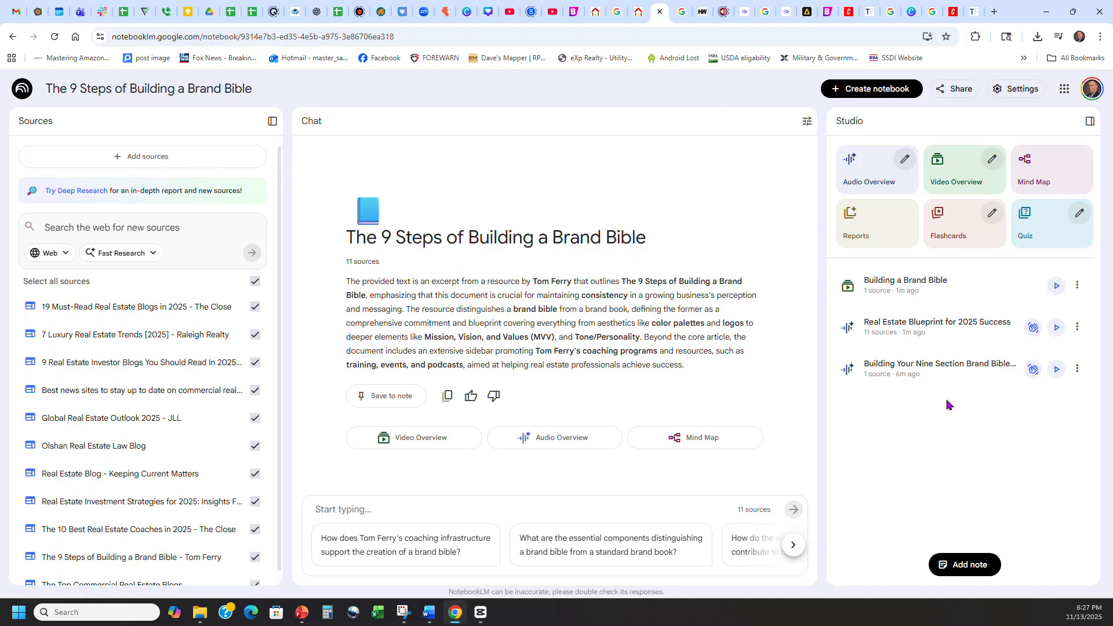
click(1056, 286)
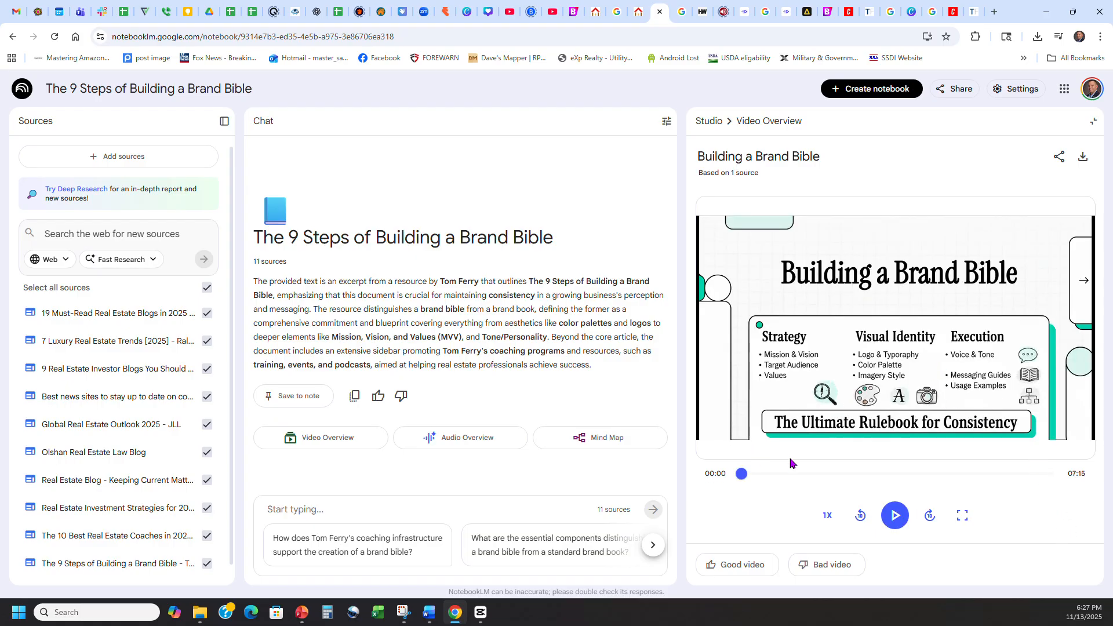
click(749, 475)
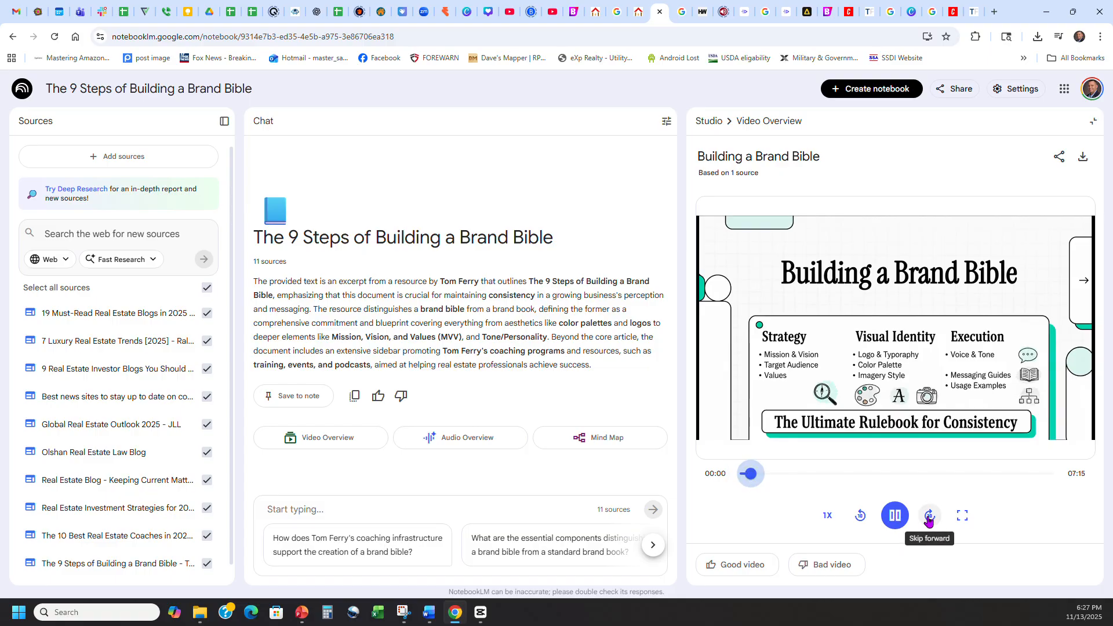
click(928, 517)
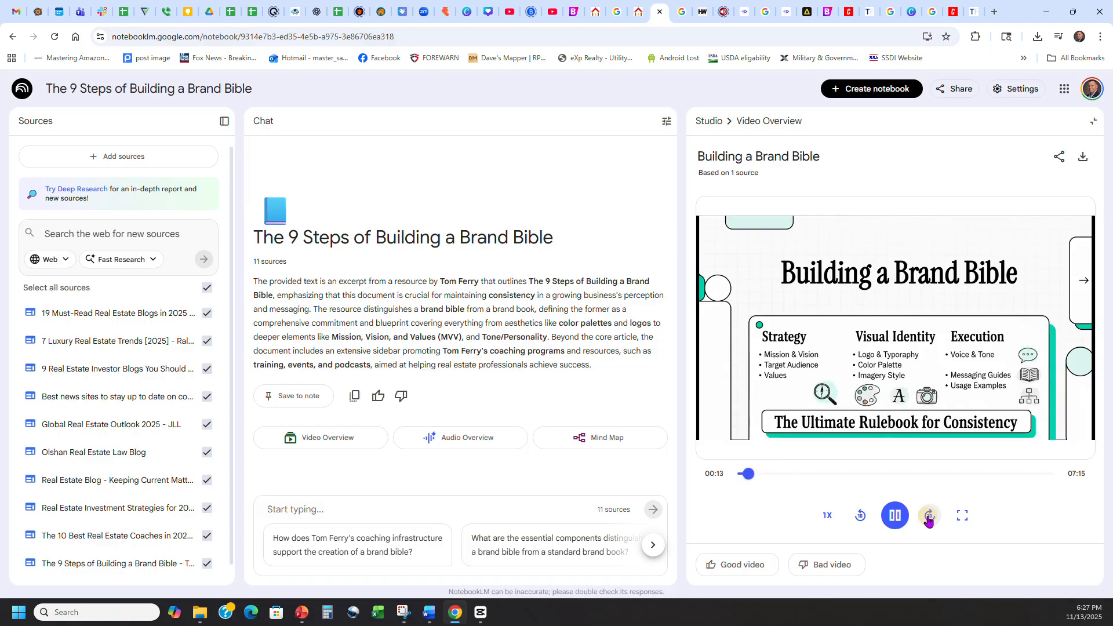
click(928, 518)
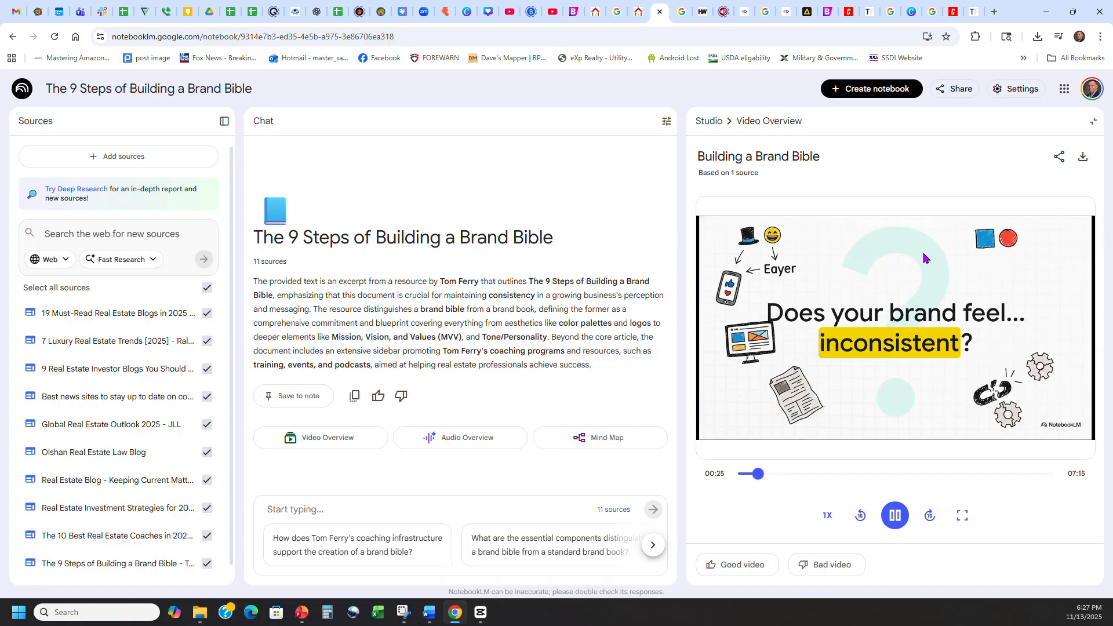
click(894, 515)
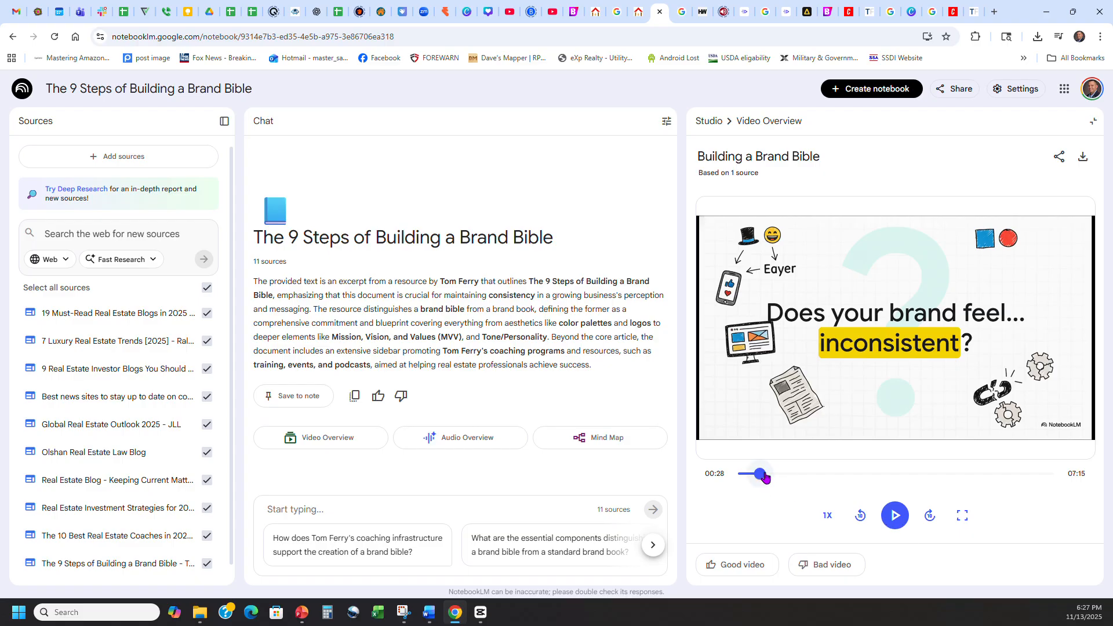
Skim the video overview at points such as 03:05 and 06:04, and return to the beginning with playback paused.
click(764, 474)
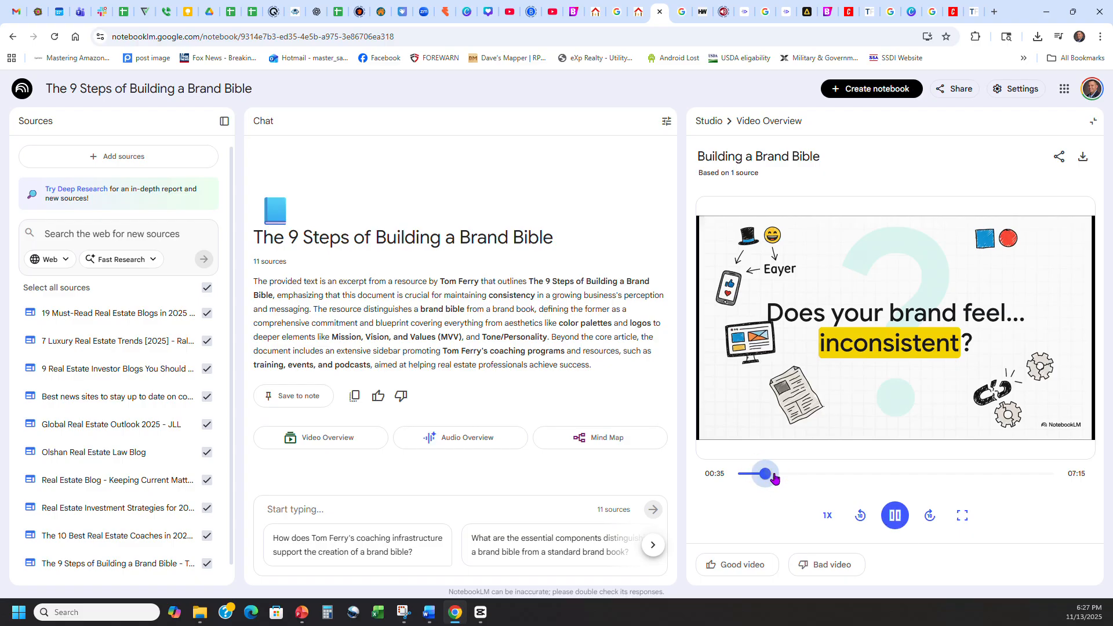
drag(774, 478, 801, 475)
click(875, 475)
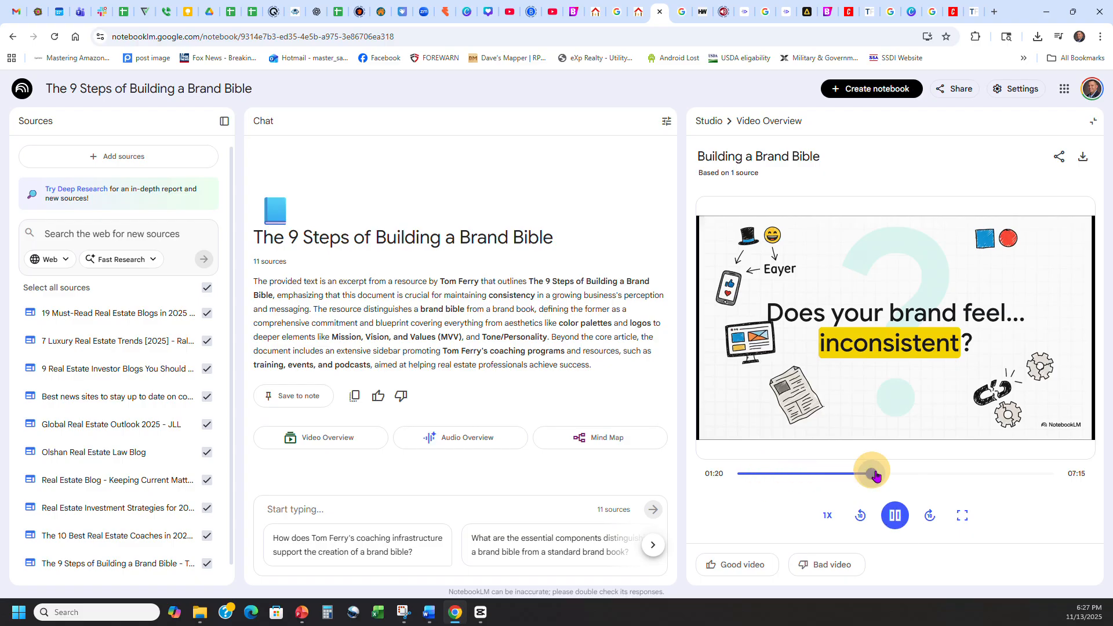
click(895, 520)
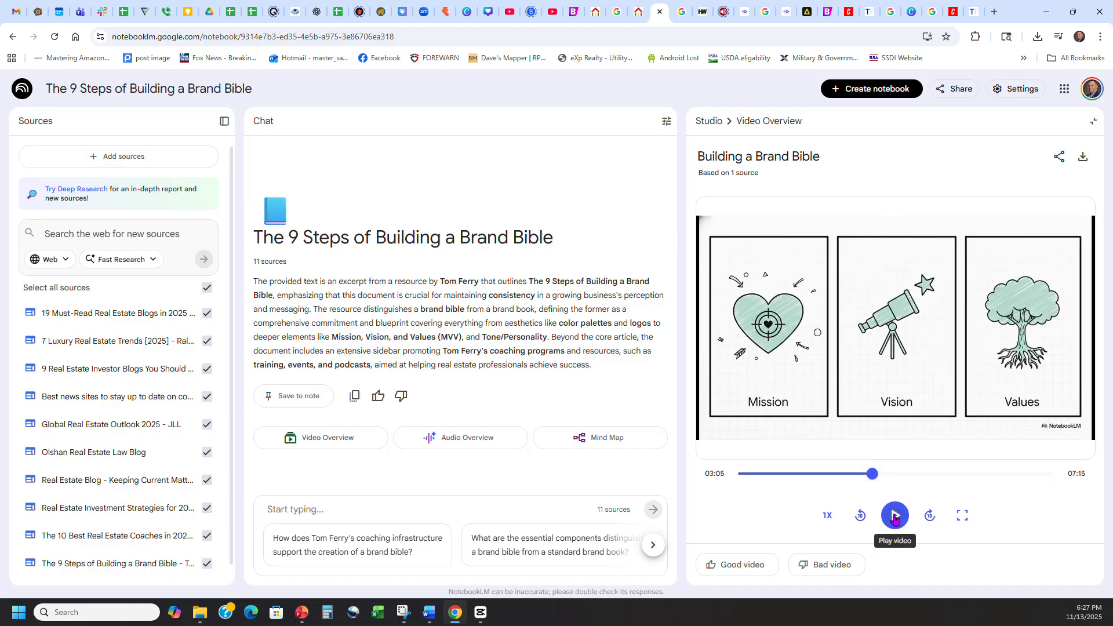
click(895, 518)
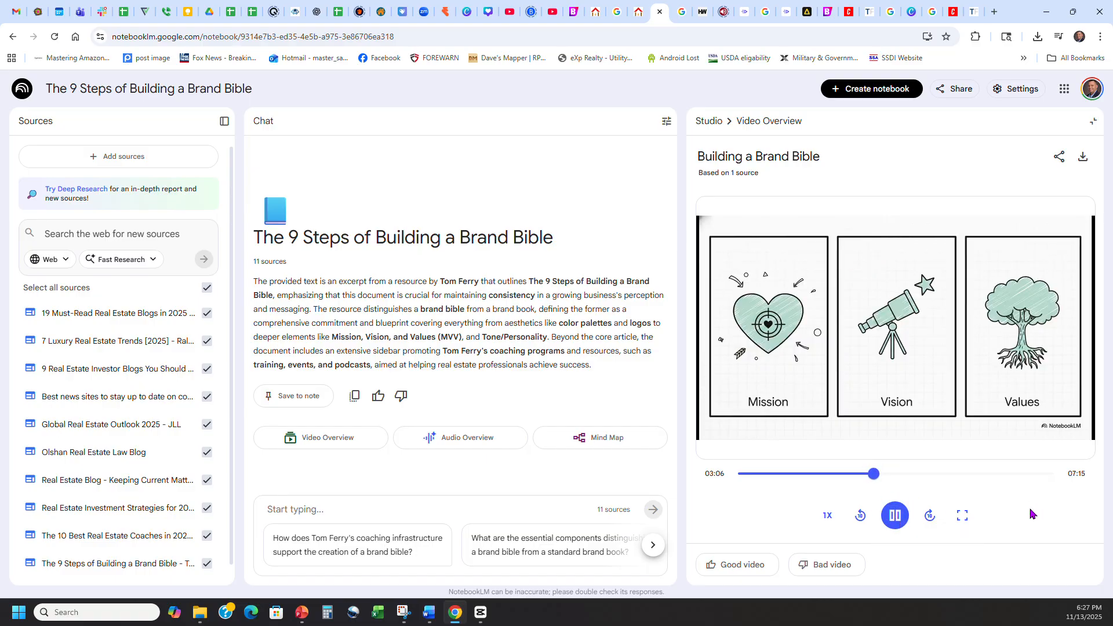
click(895, 517)
click(1001, 474)
click(1037, 474)
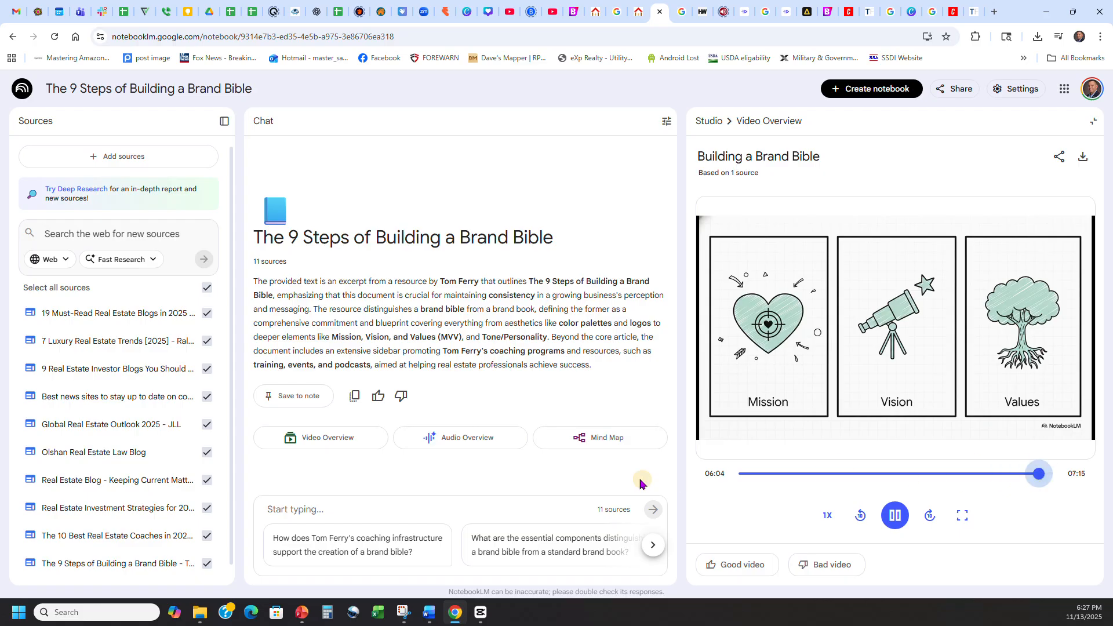
click(739, 474)
click(895, 515)
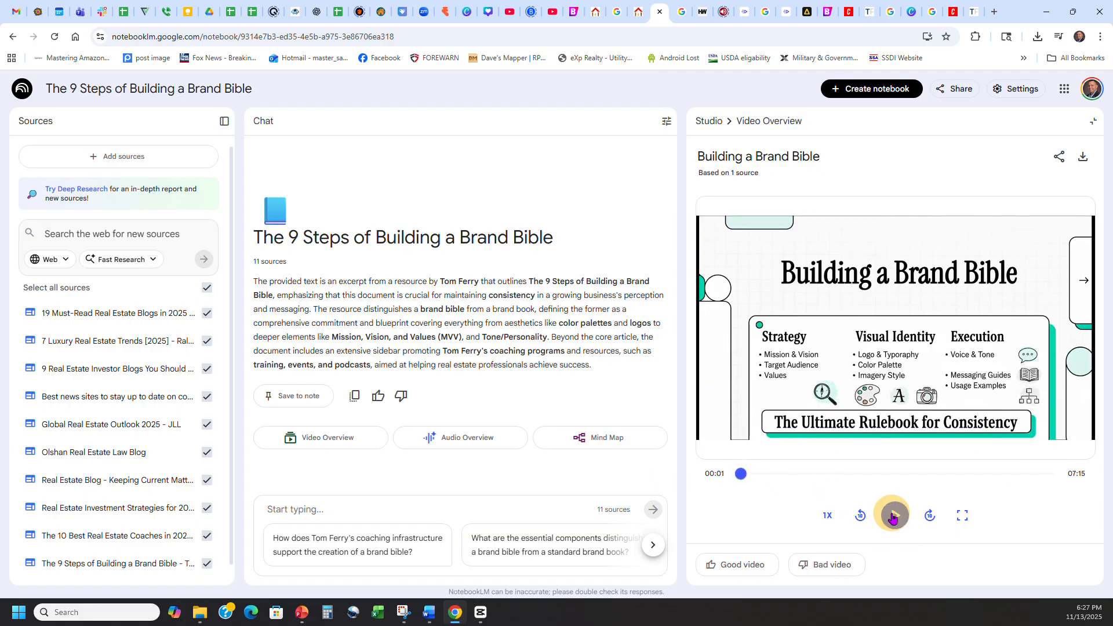